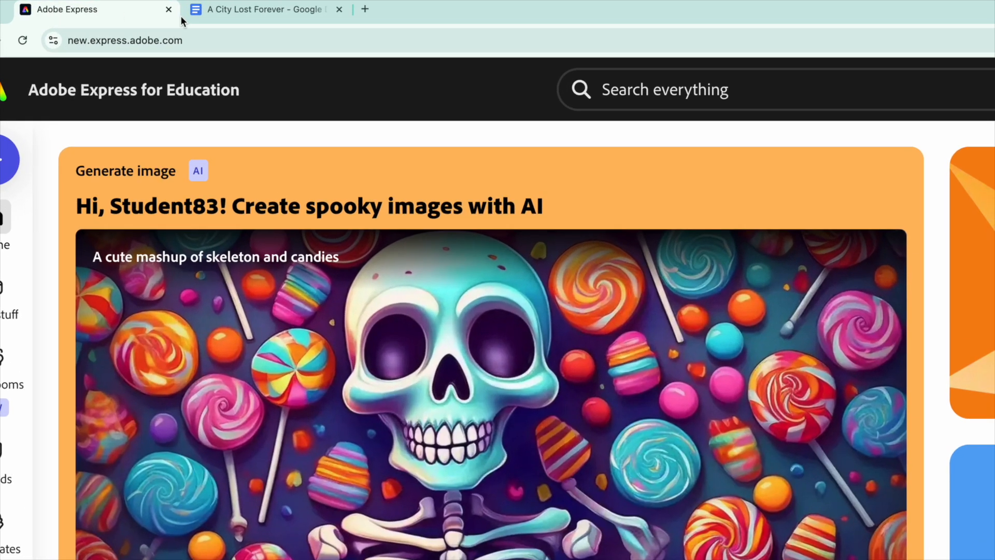
- Look over the article in the Google Docs tab and create a blank 11 × 17 in custom-size project in Adobe Express
left_click(266, 13)
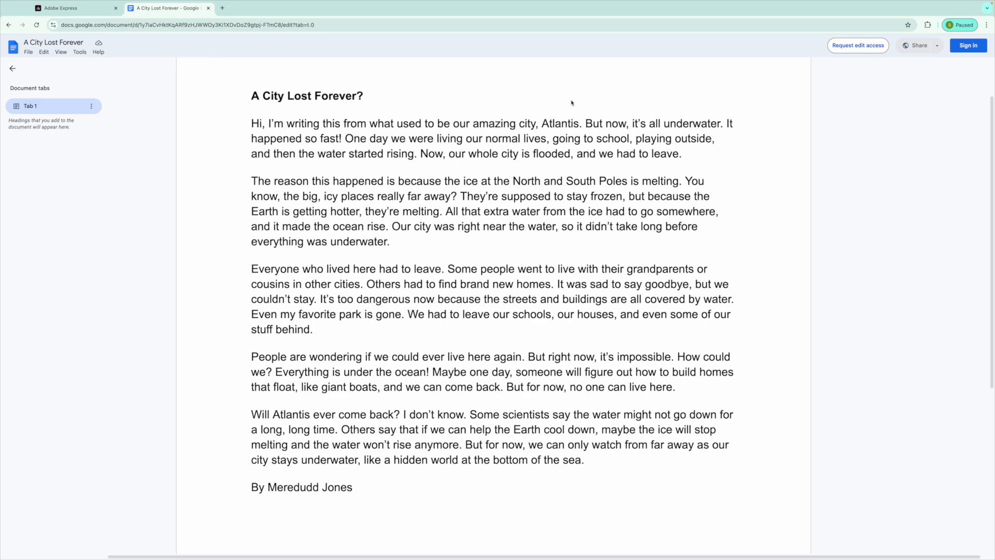
left_click(62, 13)
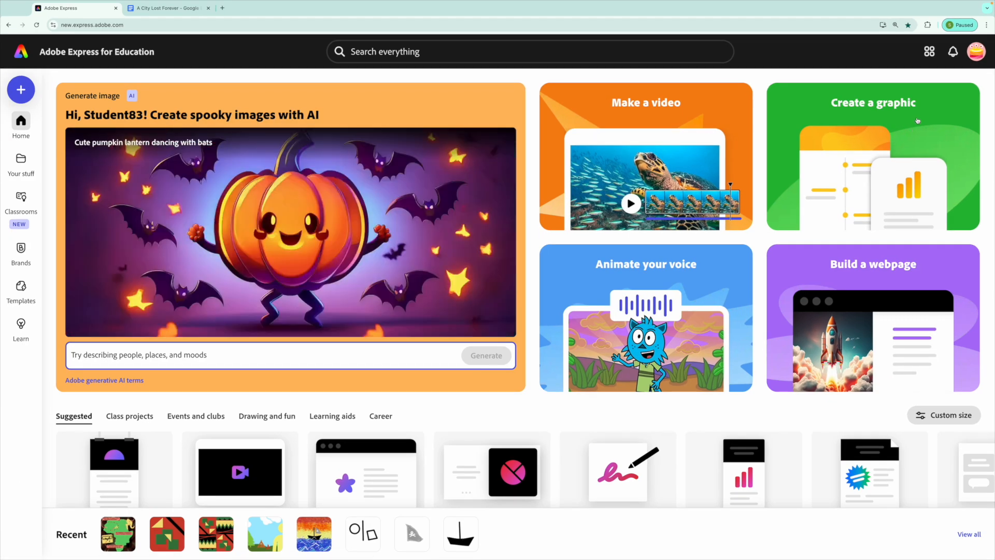
left_click(747, 184)
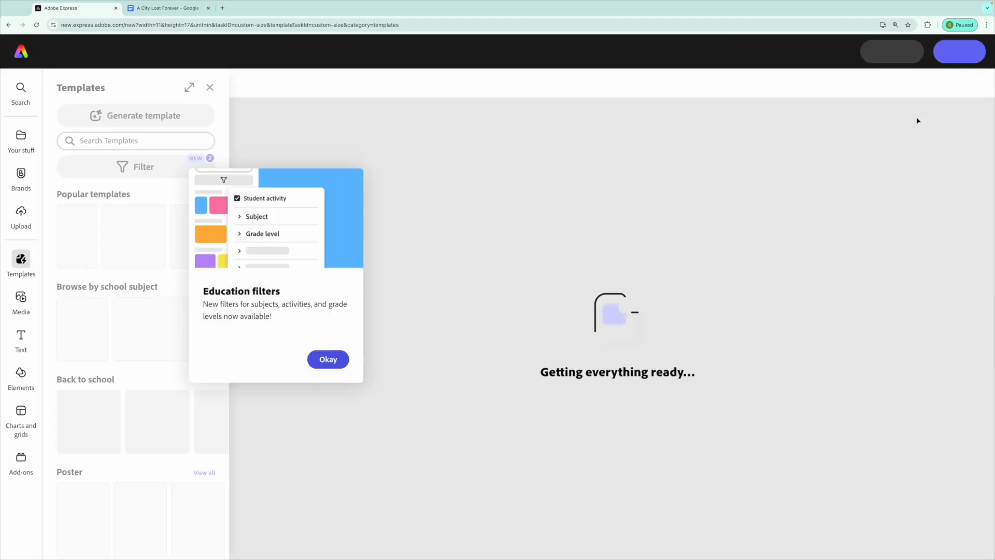
left_click(337, 369)
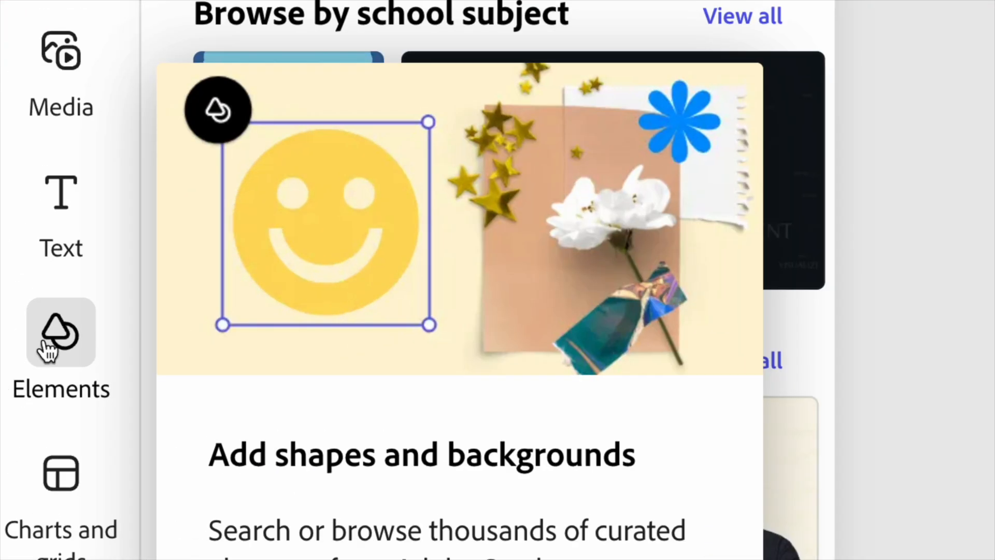
- Find backgrounds matching "paper", try several textures, and apply a tan mottled parchment background to the page
left_click(17, 376)
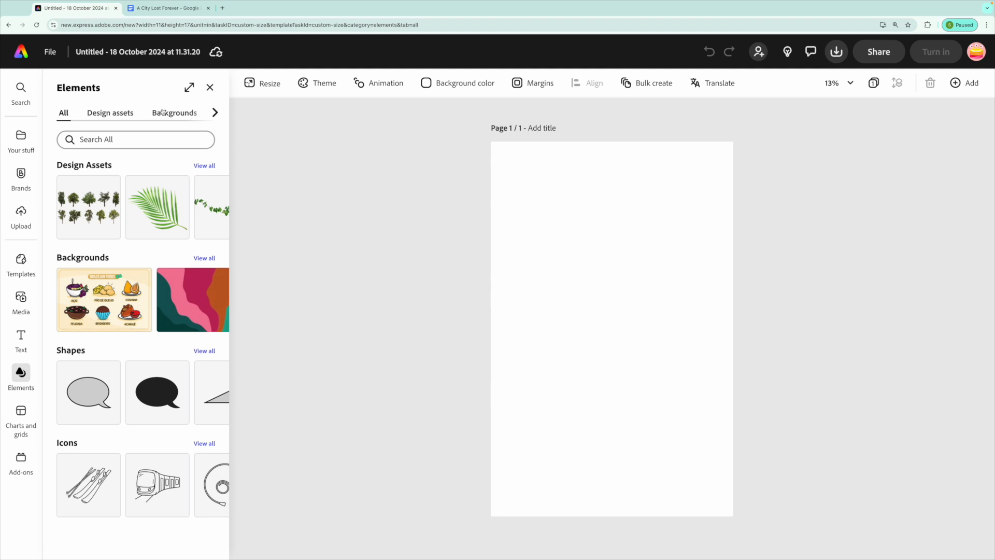
left_click(165, 113)
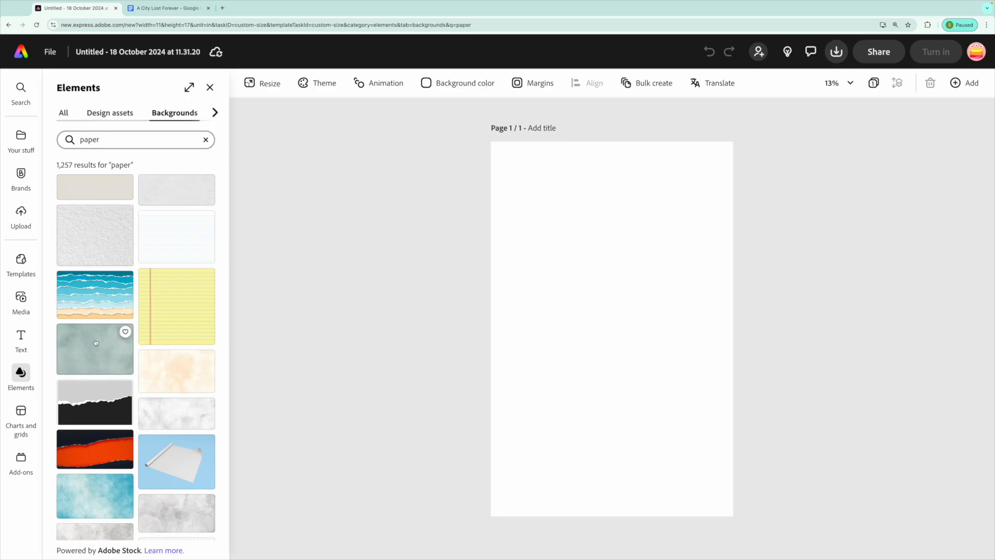
scroll(96, 343, "down", 12)
left_click(96, 343)
left_click(171, 401)
scroll(171, 402, "down", 1)
left_click(97, 443)
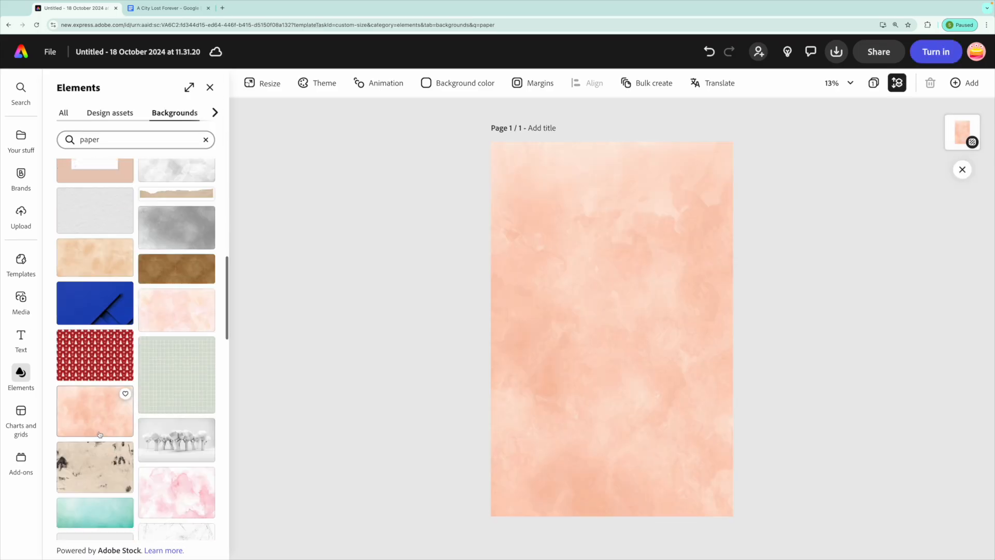
scroll(97, 443, "down", 7)
left_click(176, 357)
left_click(176, 448)
scroll(176, 448, "down", 9)
left_click(92, 397)
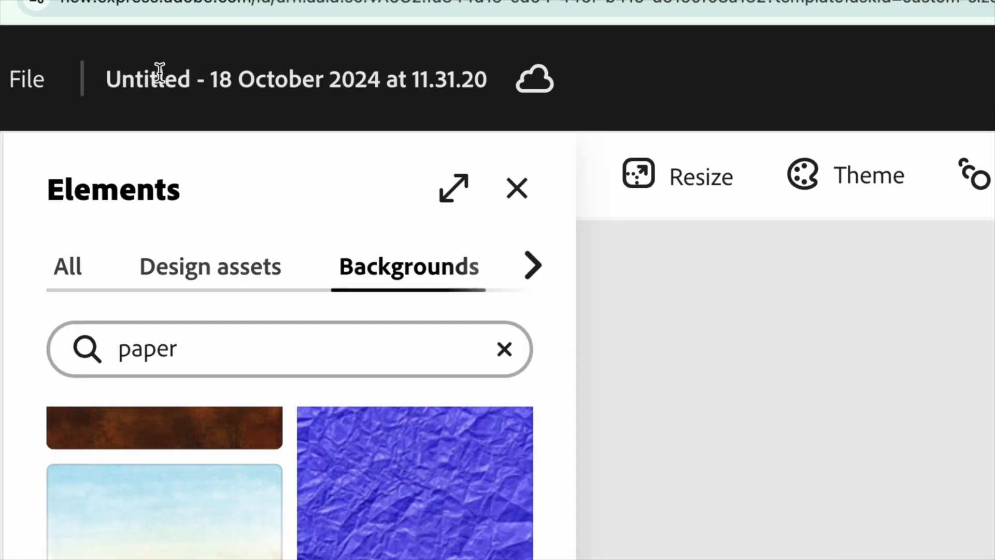
- Rename the project as Atlantis Newspaper Report
left_click(85, 51)
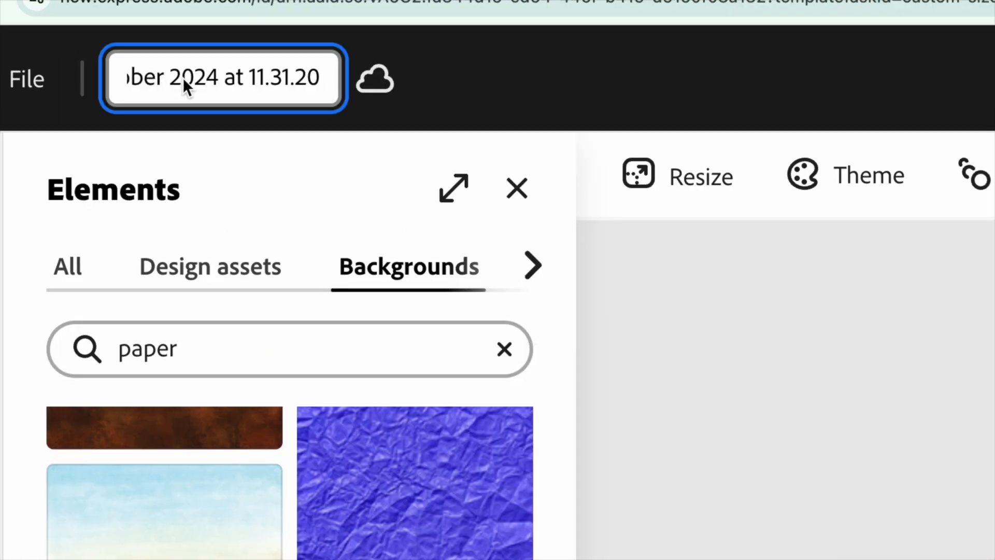
key("super+a")
type("Atlantis Newspaper Report")
key("Return")
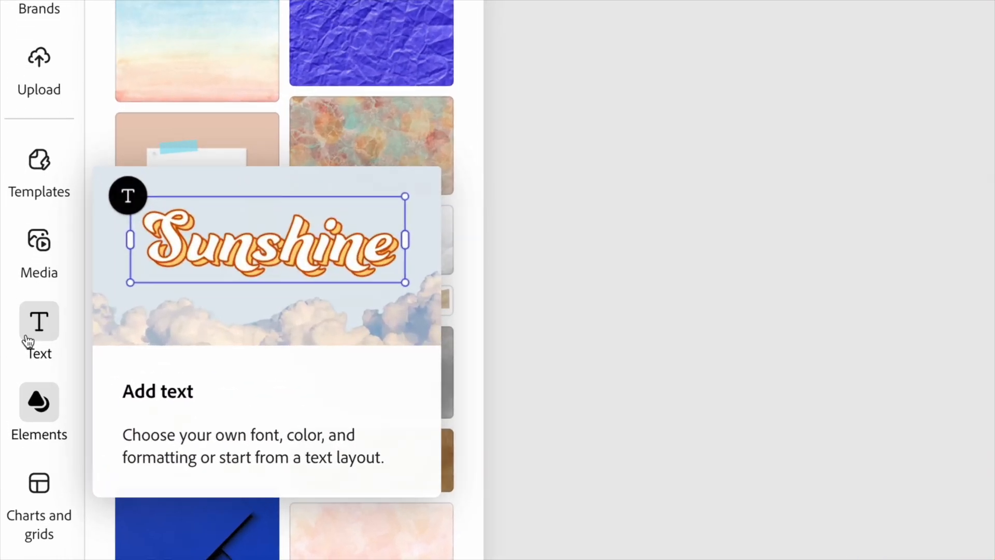
- Add a text box to the page reading "The Atlantis Times"
left_click(16, 343)
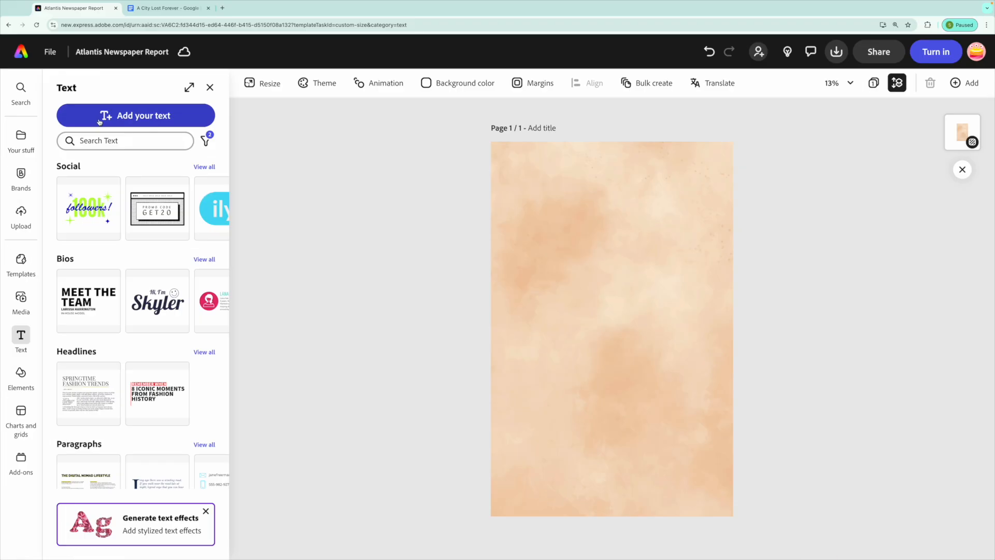
left_click(126, 125)
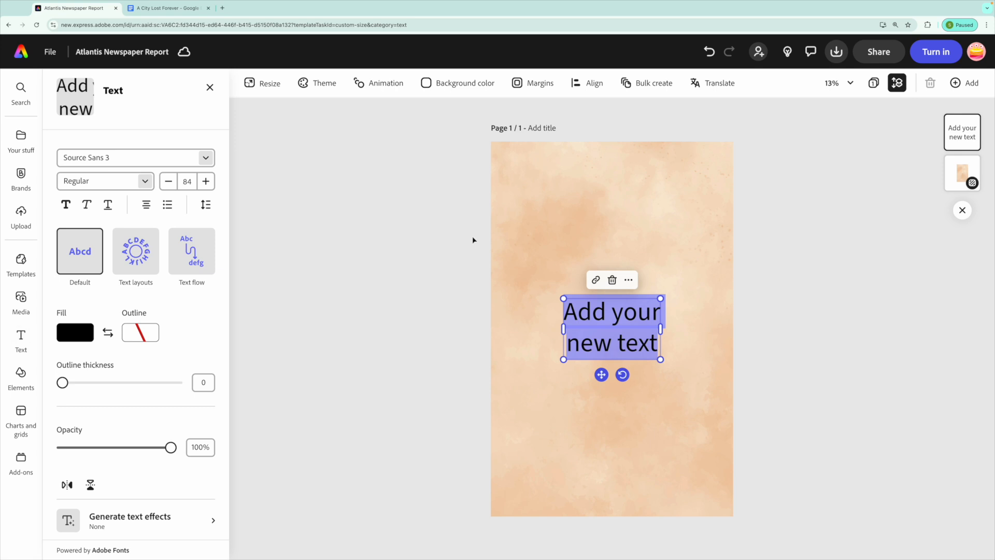
type("The A")
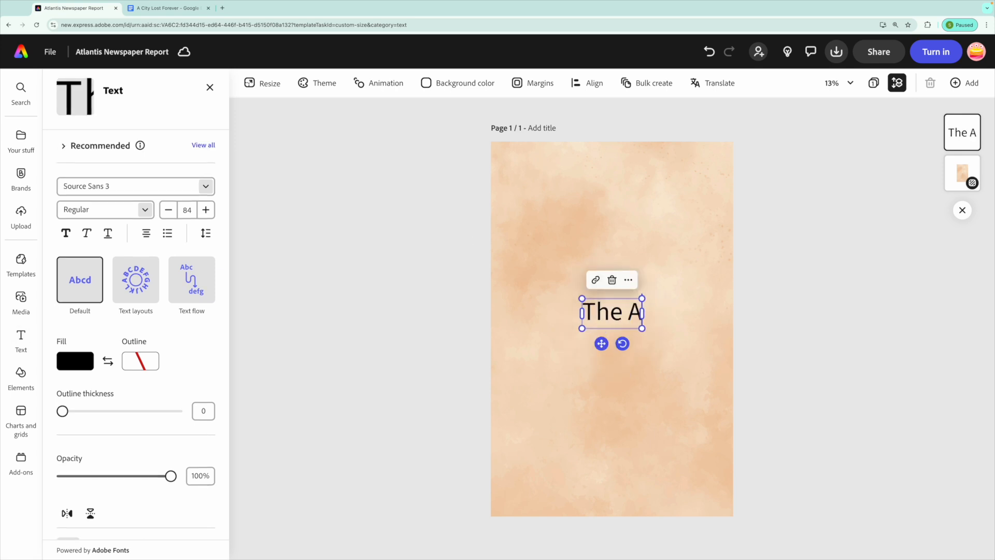
type("tlantis Times")
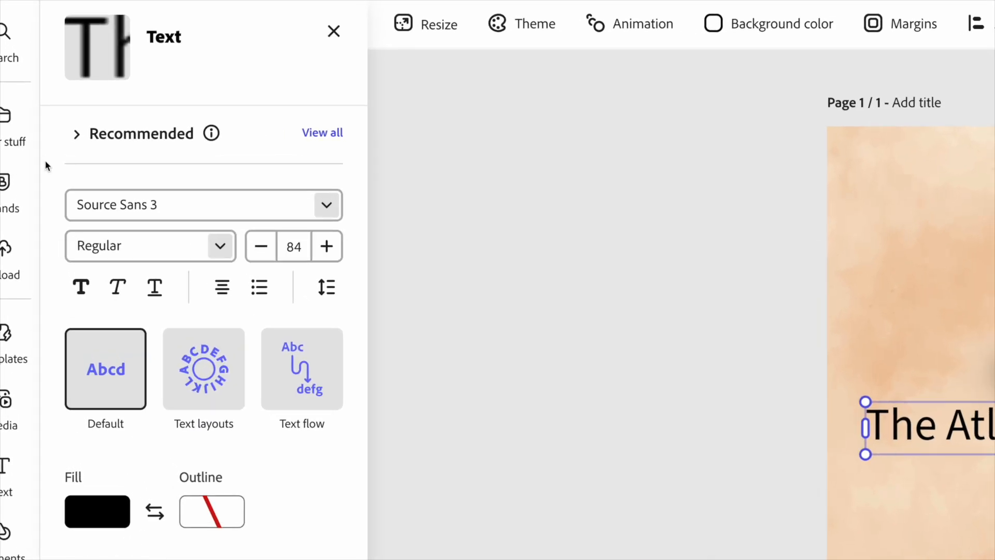
- Format the "The Atlantis Times" text in IM FELL DW Pica SC at size 82 and place it along the page's top edge
mouse_move(140, 145)
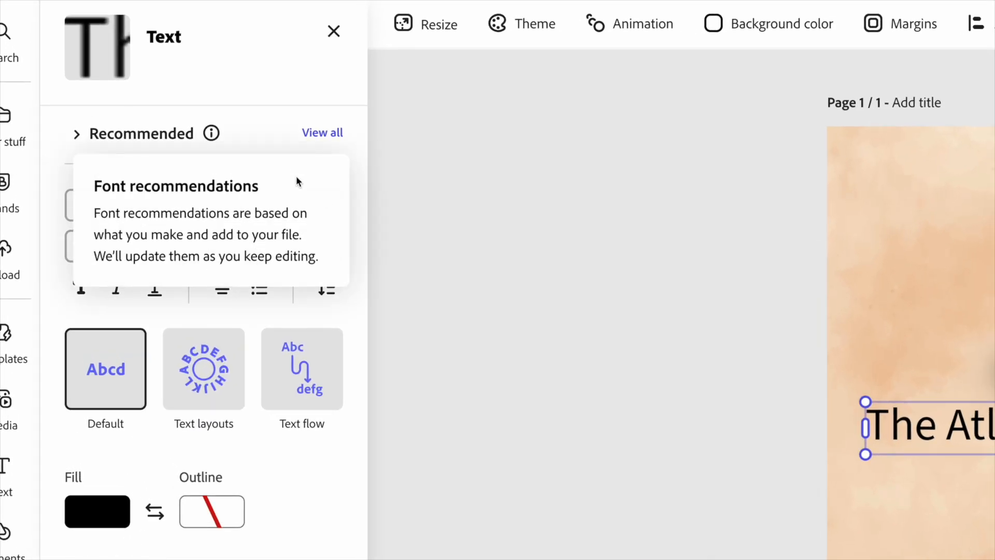
left_click(329, 134)
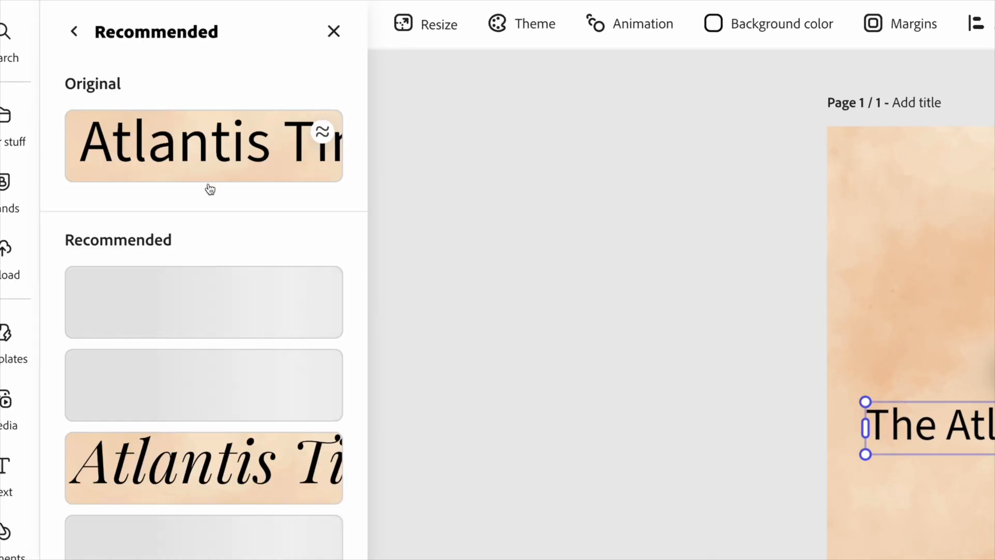
left_click(65, 55)
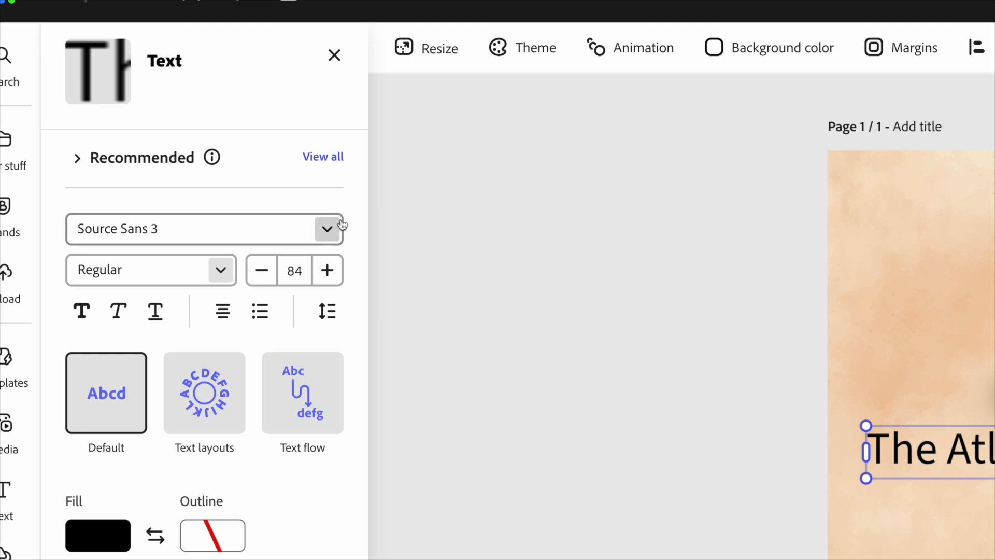
left_click(325, 235)
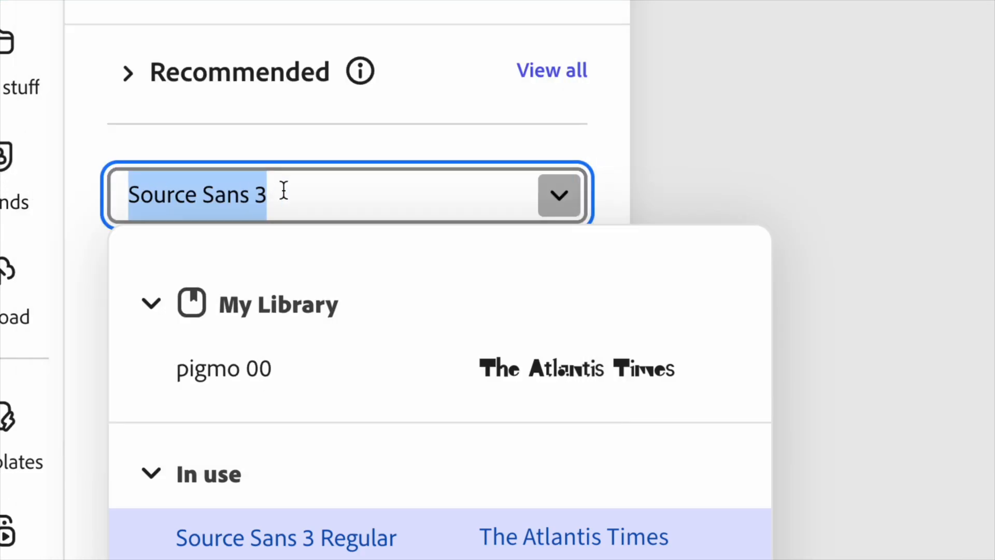
key("Escape")
type("im fel")
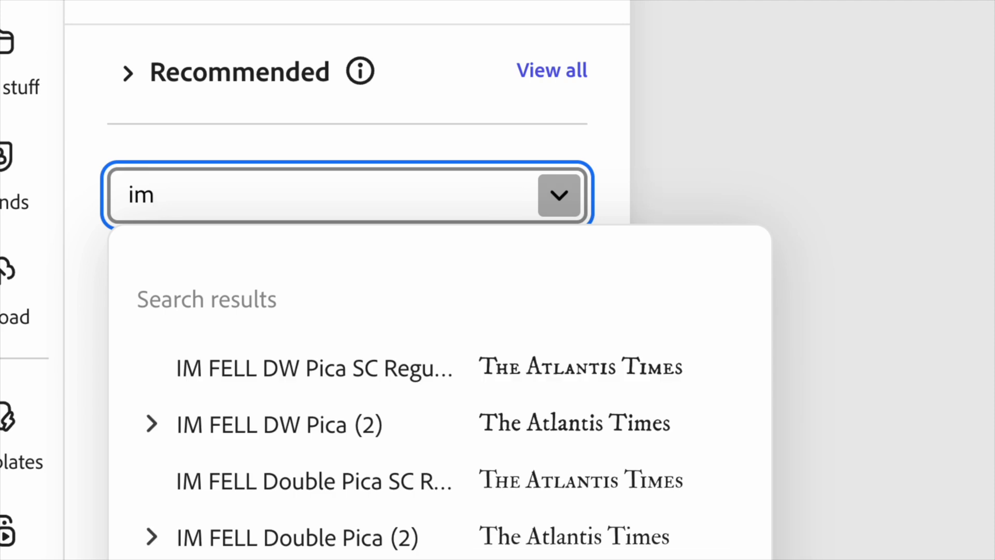
type("l")
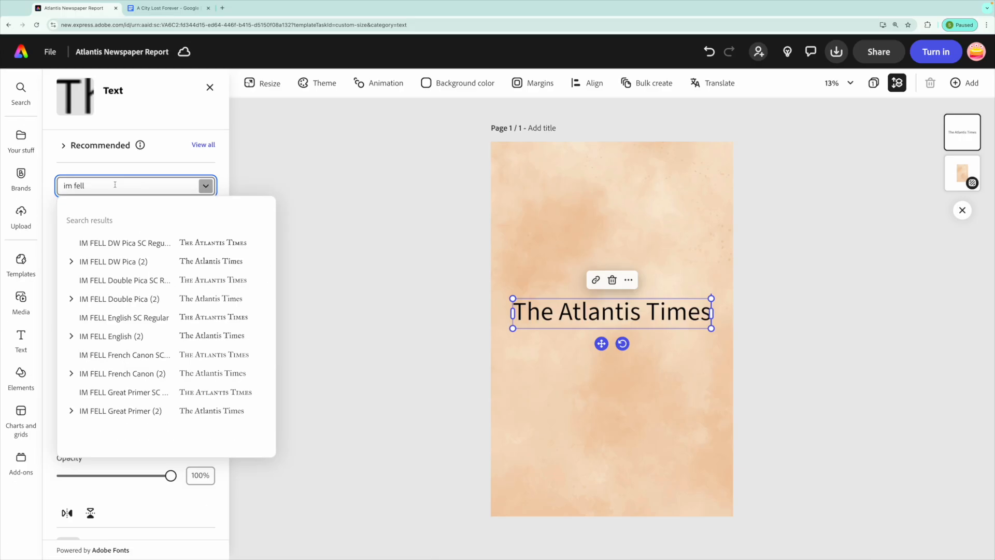
left_click(150, 243)
left_click_drag(599, 342, 591, 191)
left_click_drag(708, 175, 704, 174)
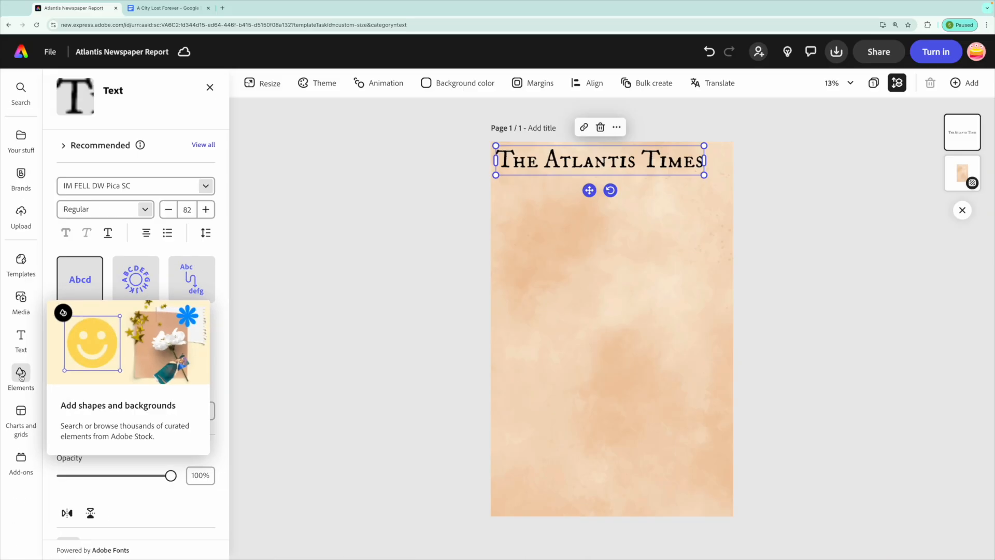
- Find an icon matching "waves" and place a wavy-line icon at the right end of the newspaper title
left_click(43, 368)
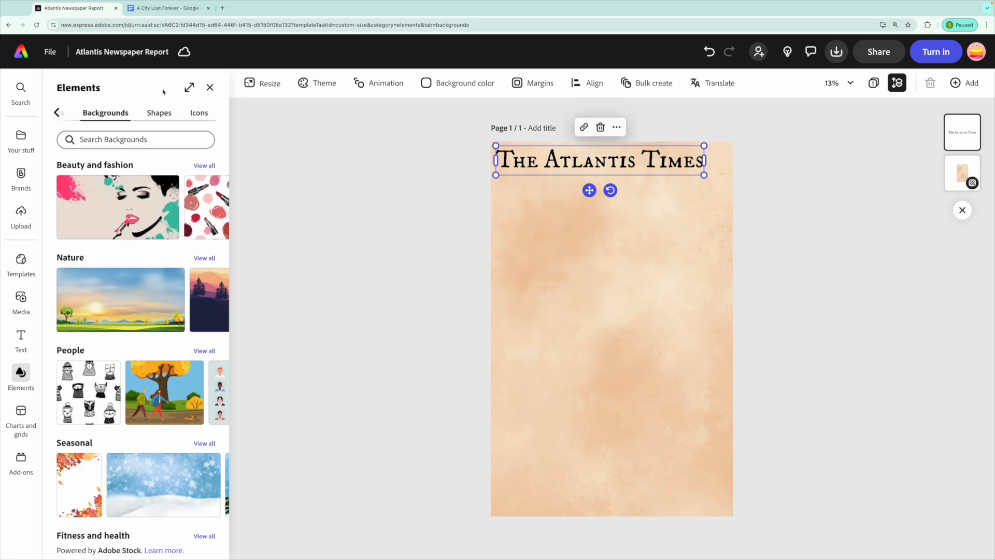
left_click(203, 114)
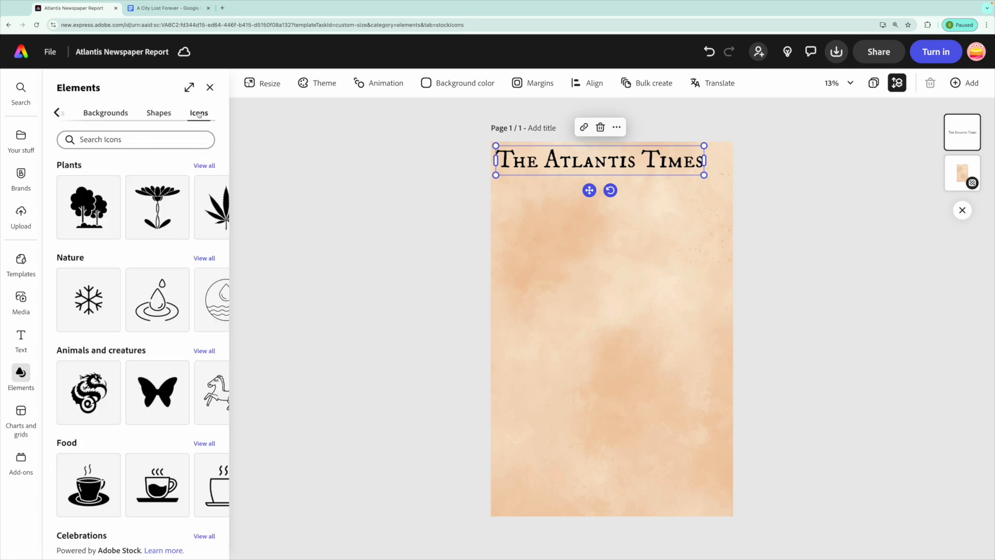
left_click(105, 139)
type("waves")
key("Return")
scroll(96, 290, "down", 5)
left_click(96, 320)
mouse_move(612, 336)
left_mouse_down()
mouse_move(727, 163)
mouse_move(738, 164)
left_mouse_up()
left_click(629, 211)
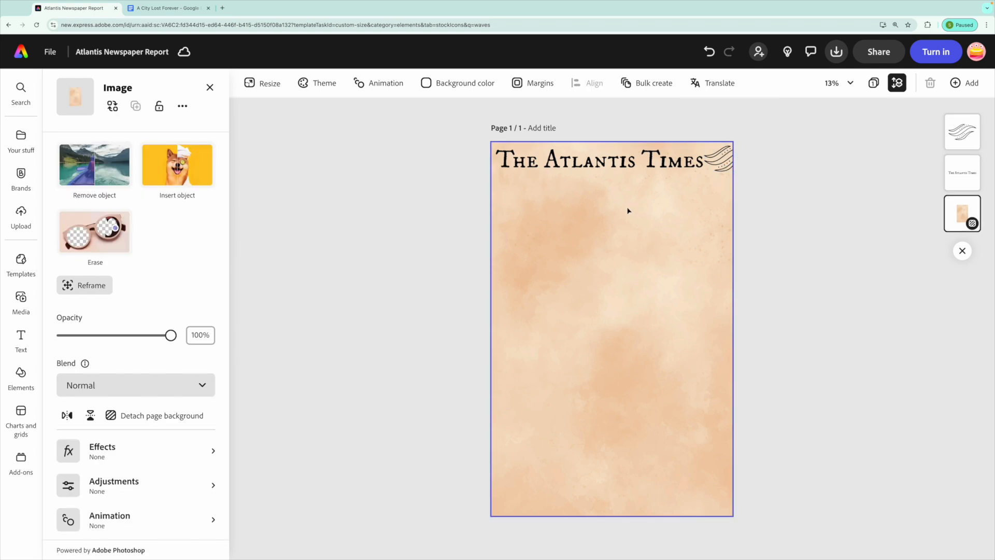
- Search the shapes for "line" and add a plain straight line to the page
left_click(21, 372)
left_click(157, 111)
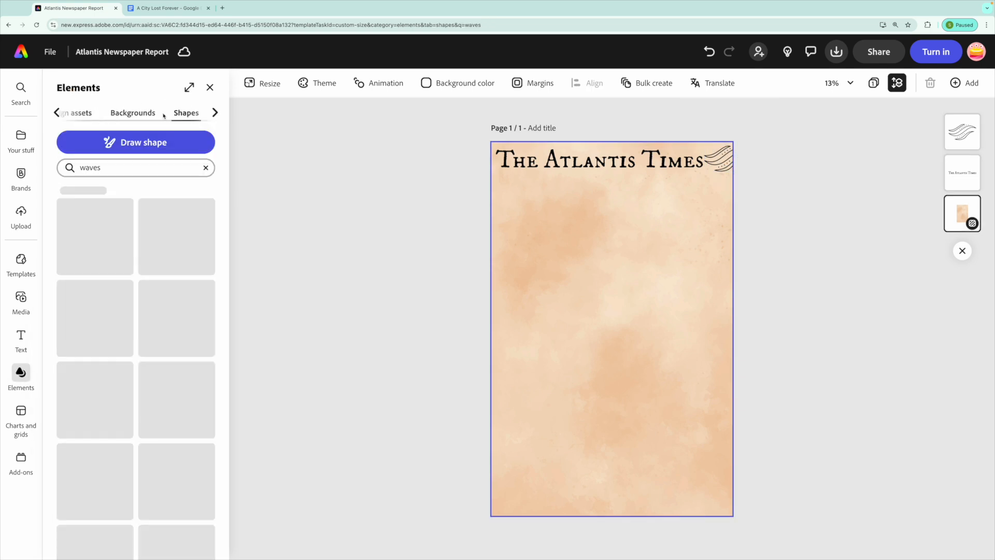
left_click(96, 168)
left_click(95, 168)
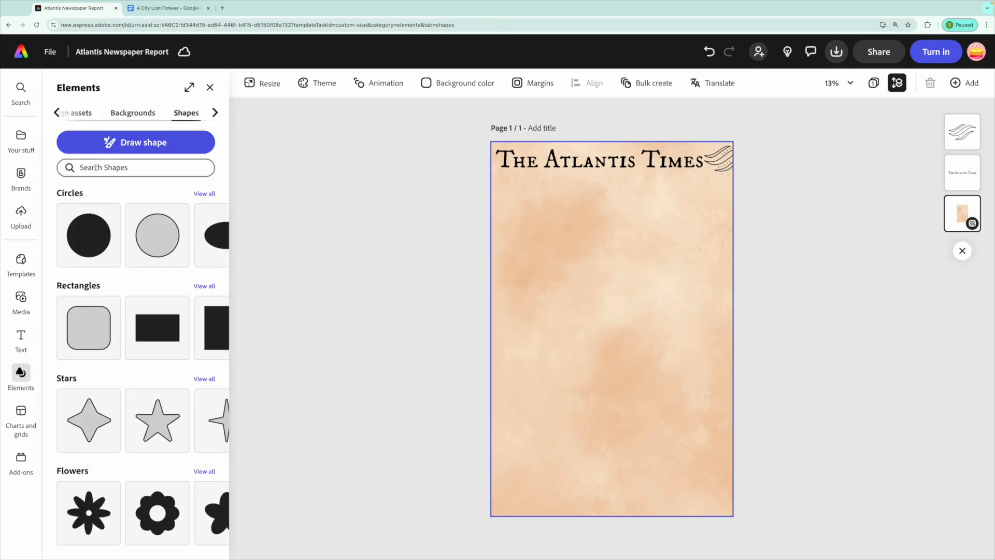
type("line")
key("Return")
left_click(91, 330)
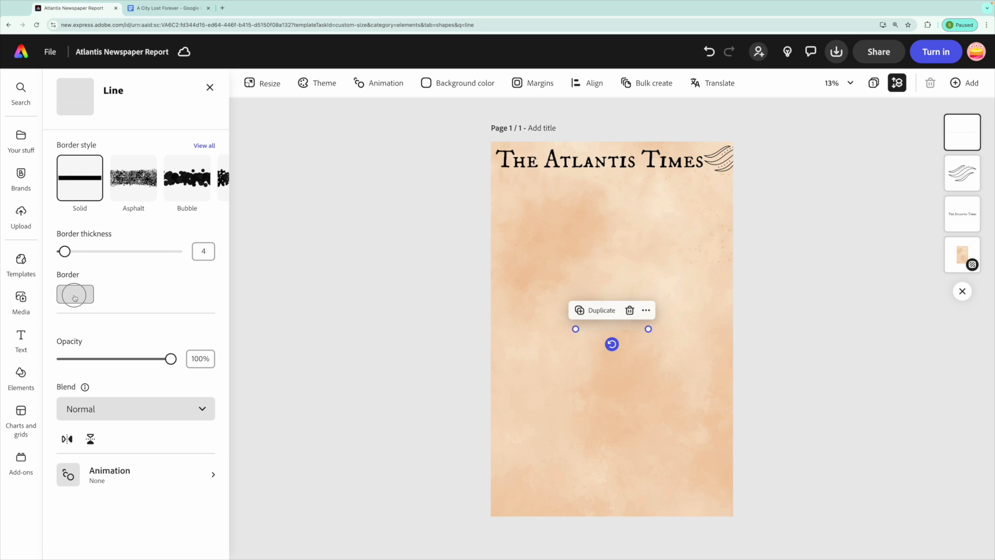
- Style the line as black Newsprint inker with thickness 29 and stretch it across the full page width beneath the title
left_click(74, 298)
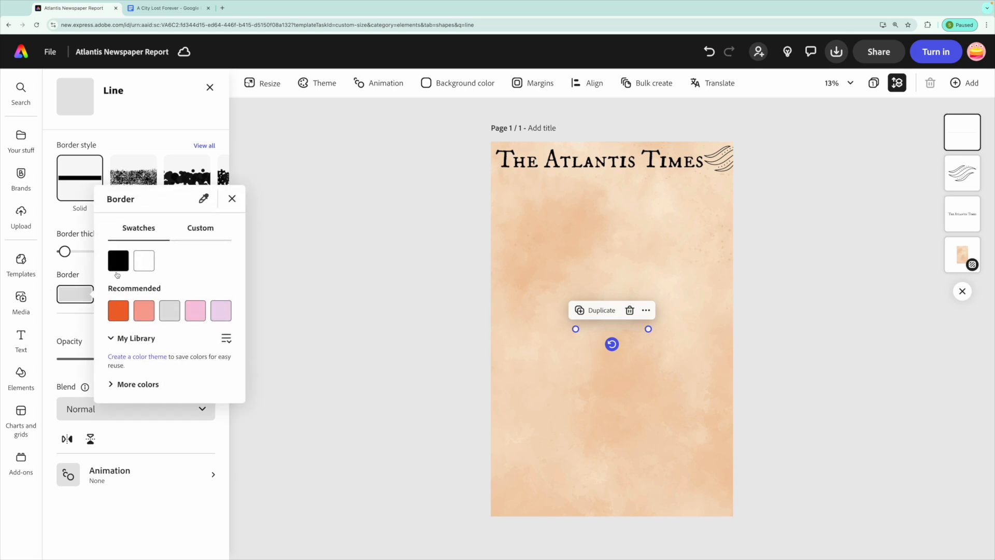
left_click(117, 262)
left_click(66, 236)
left_click_drag(64, 251, 76, 252)
scroll(141, 178, "right", 5)
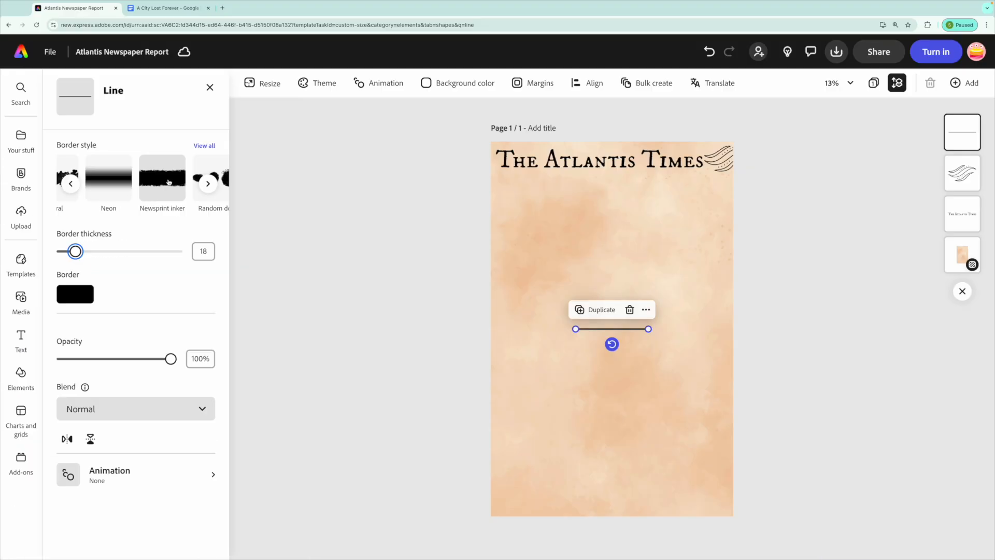
left_click(169, 182)
mouse_move(77, 254)
left_mouse_down()
mouse_move(95, 253)
mouse_move(86, 255)
left_mouse_up()
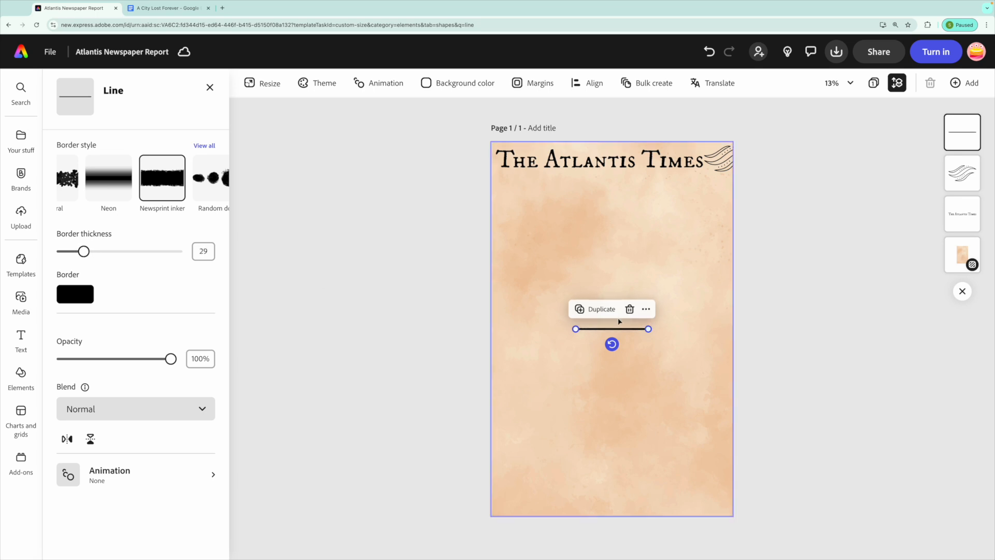
left_click_drag(597, 329, 748, 177)
left_click(781, 240)
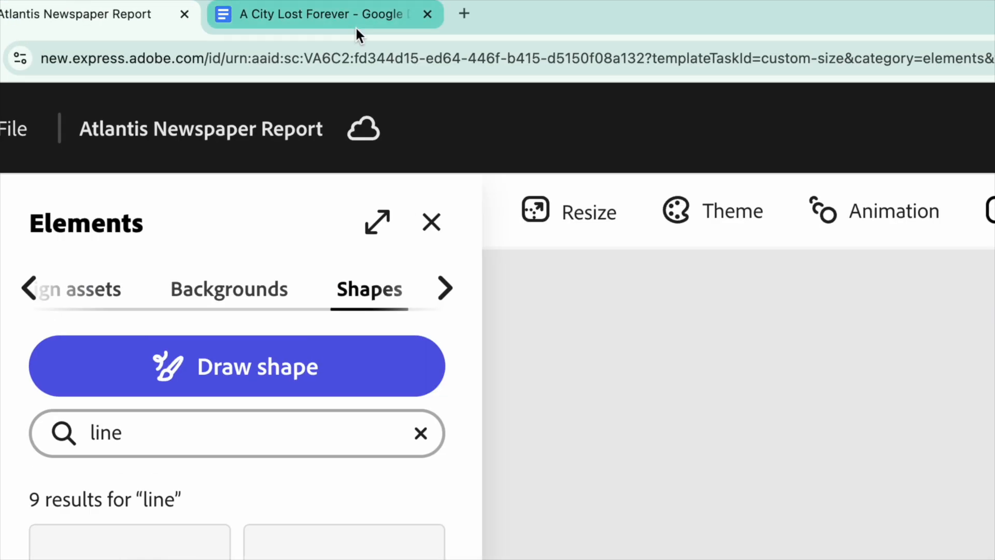
- Switch to the Google Docs article and copy its heading "A City Lost Forever?"
left_click(337, 14)
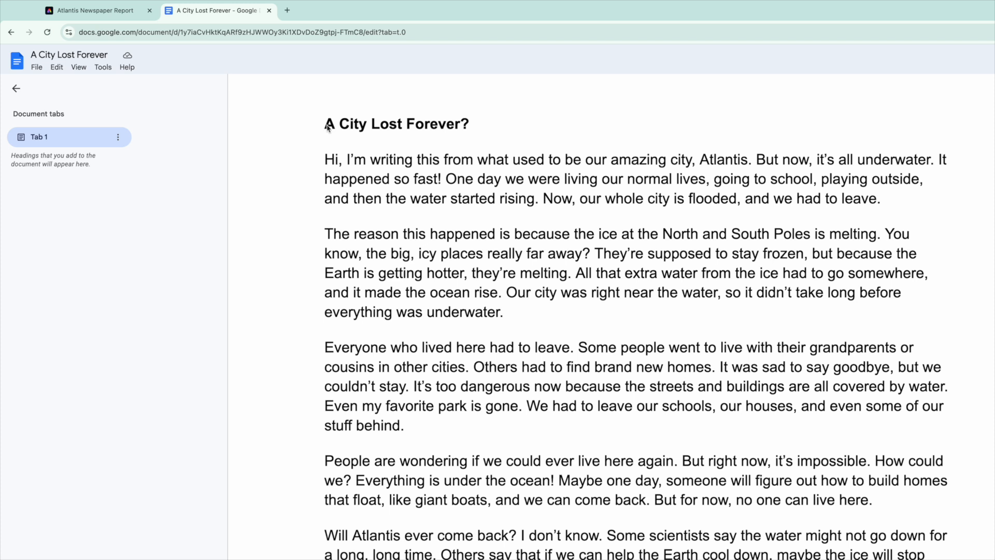
left_click_drag(328, 126, 473, 129)
key("ctrl+c")
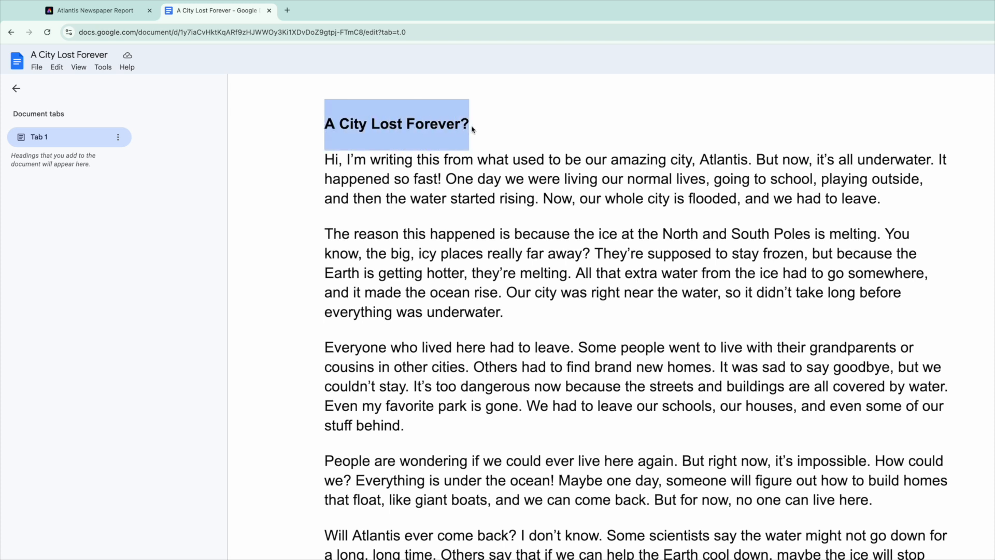
- Return to the Adobe Express page, duplicate "The Atlantis Times" title and place the copy below the line
left_click(94, 10)
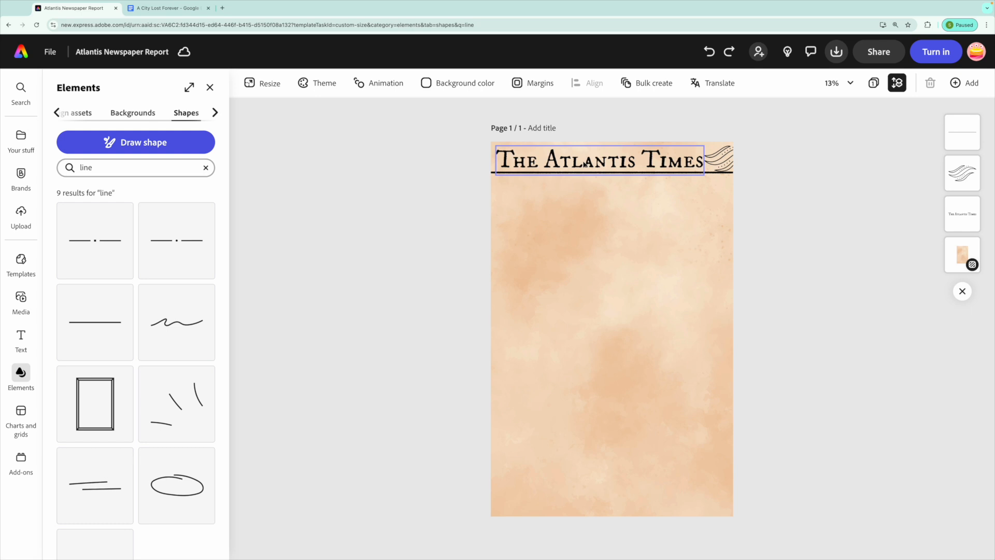
left_click(584, 164)
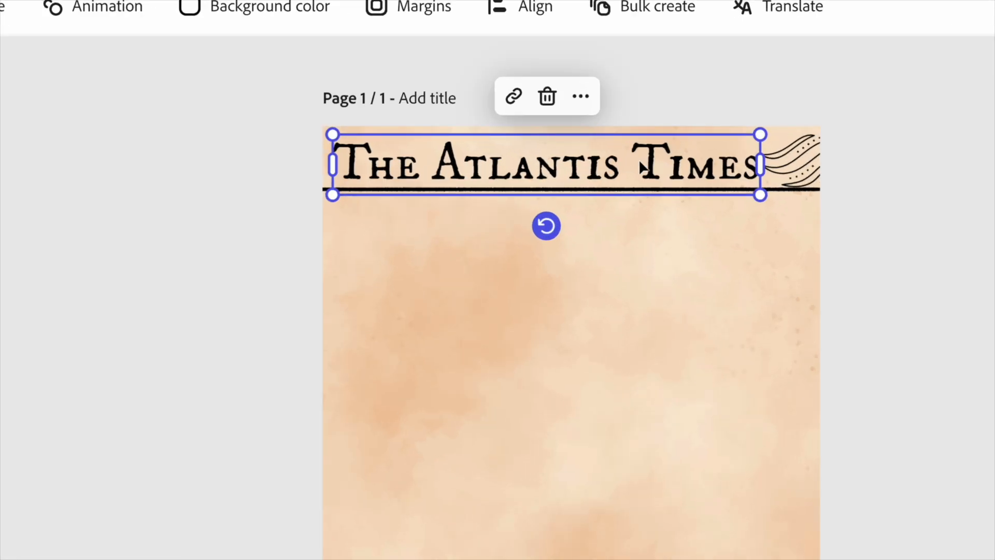
left_click(581, 96)
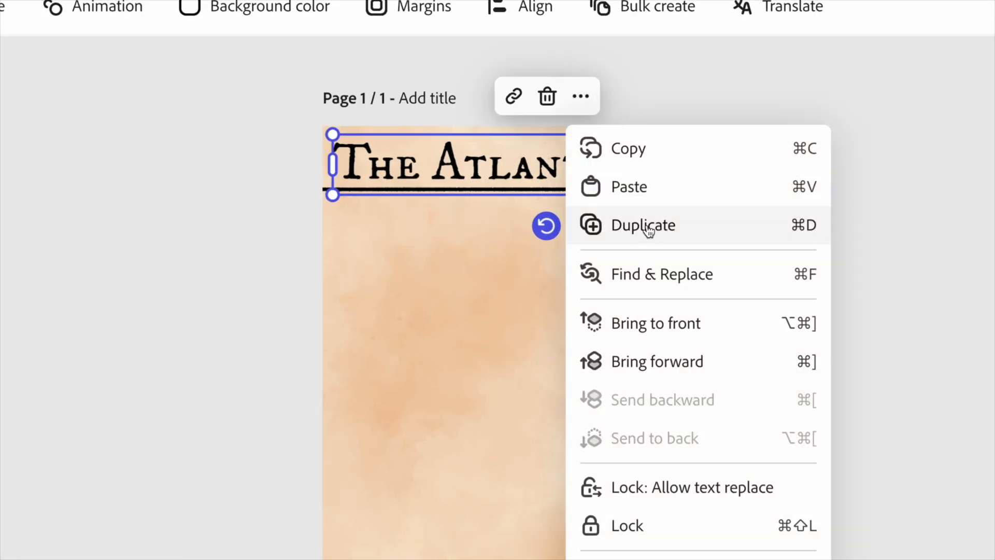
left_click(587, 226)
left_click_drag(629, 179, 629, 227)
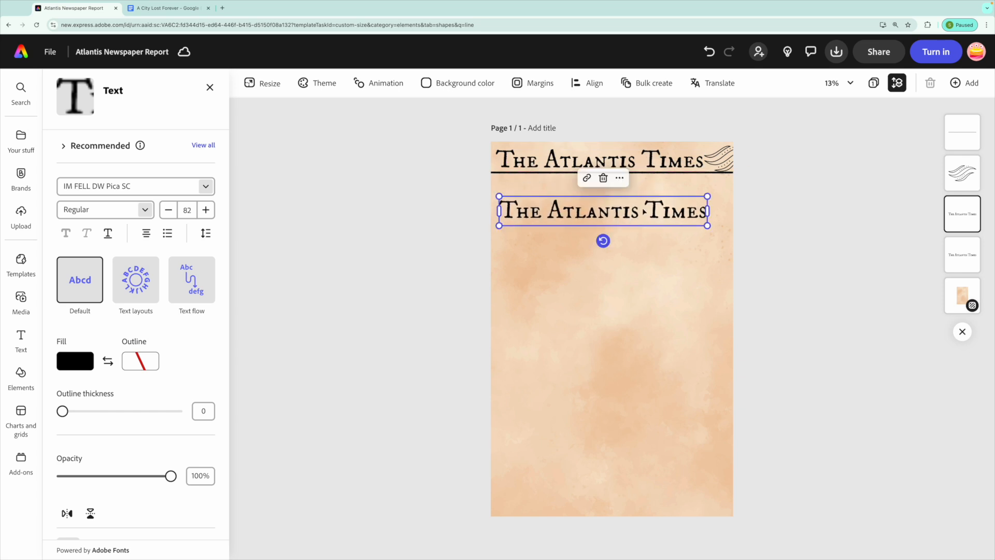
- Replace the duplicate's text with "A City Lost Forever?", align it directly under the line and enlarge it to size 86
triple_click(642, 209)
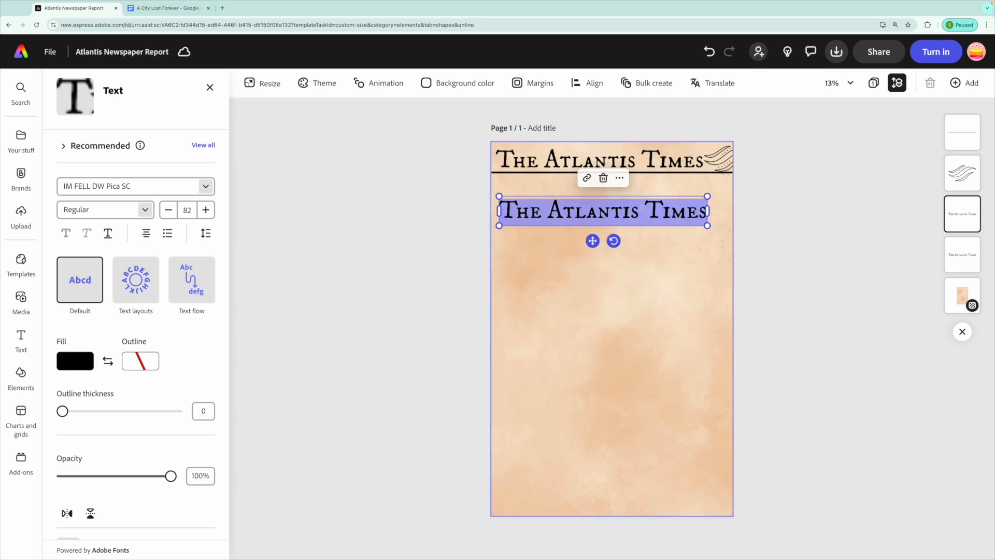
key("ctrl+v")
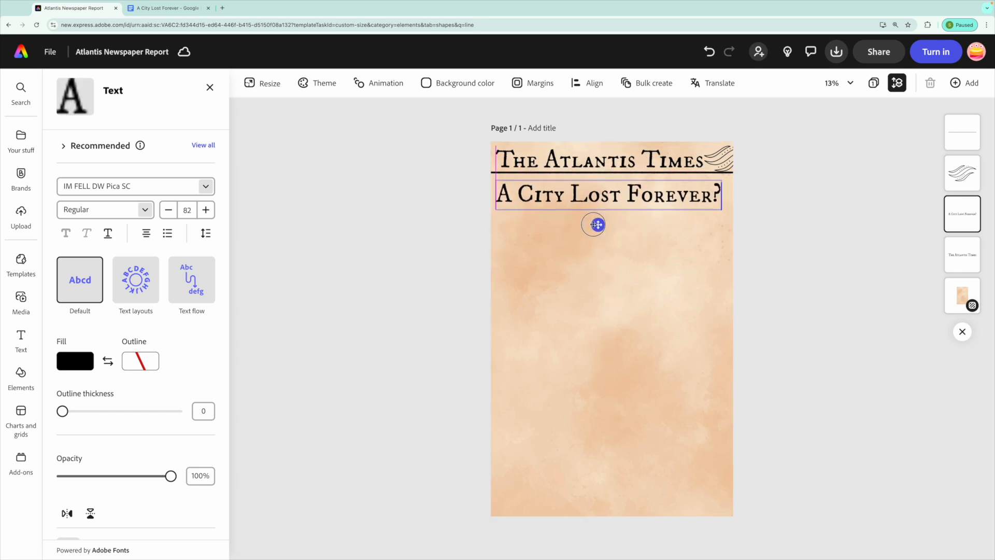
left_click_drag(598, 224, 597, 222)
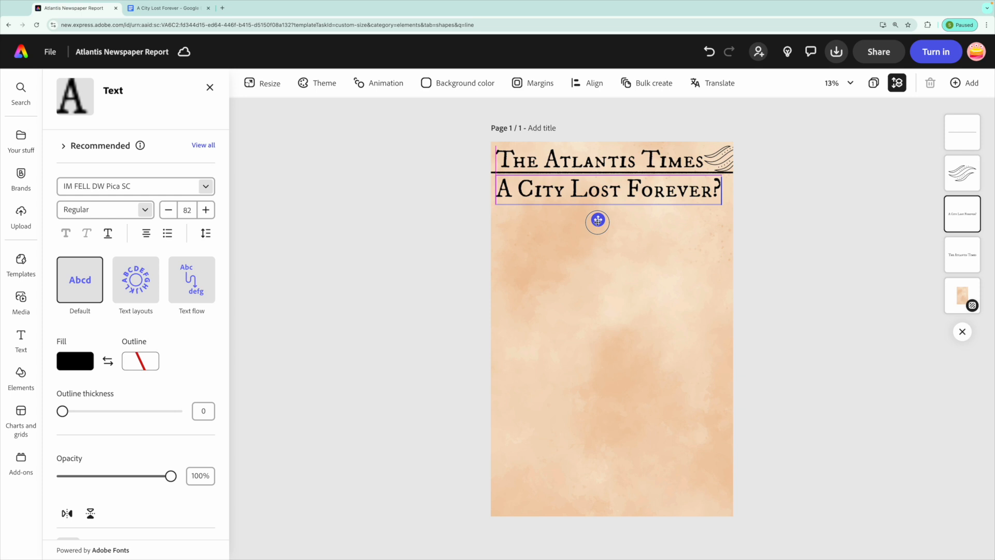
left_click_drag(720, 204, 730, 207)
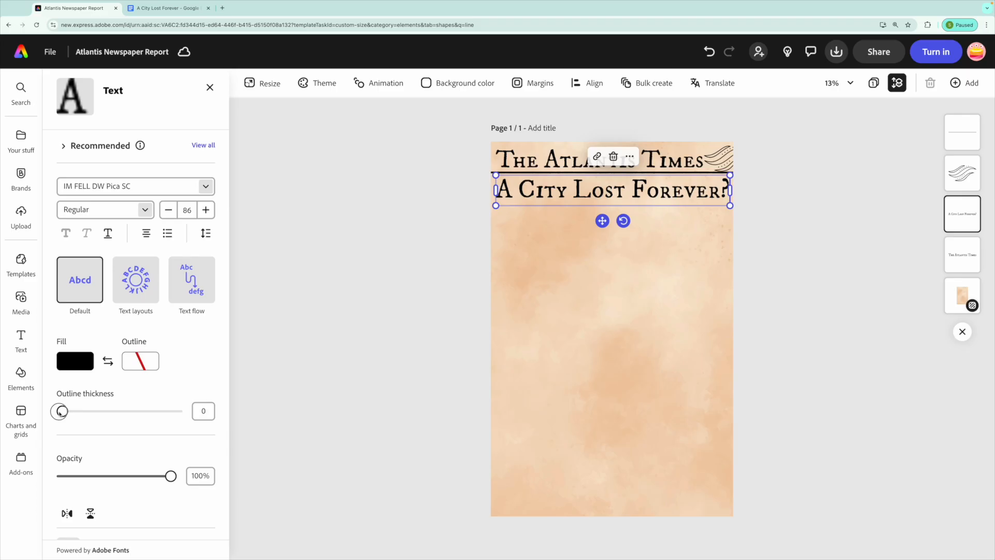
- Give the "A City Lost Forever?" headline a black outline with thickness 28
left_click_drag(60, 413, 122, 412)
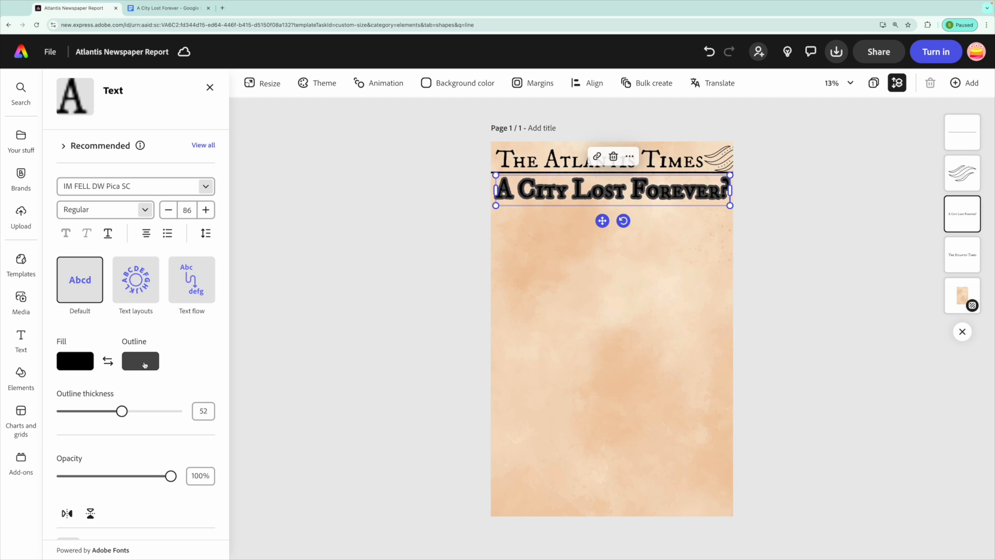
left_click(145, 364)
left_click(185, 328)
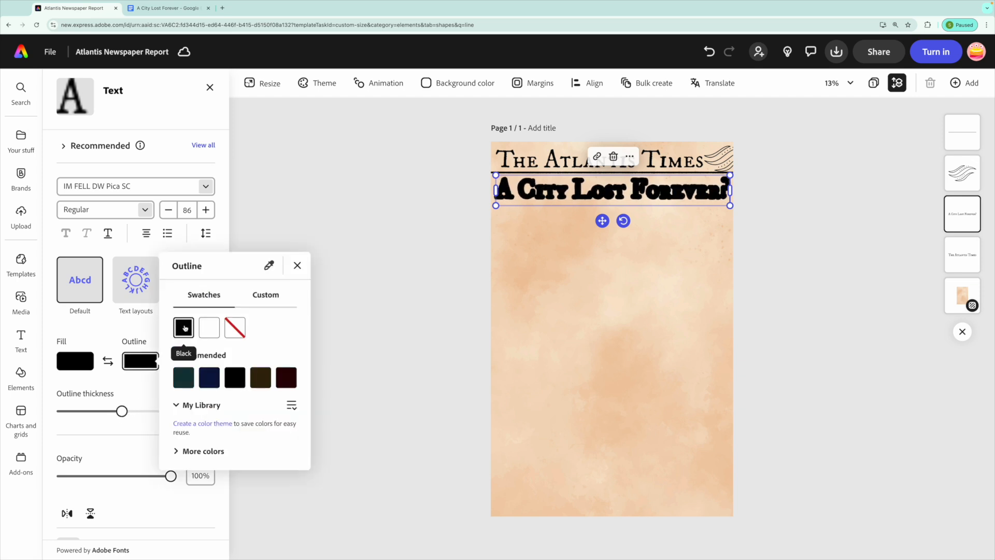
left_click(105, 336)
left_click_drag(122, 411, 92, 413)
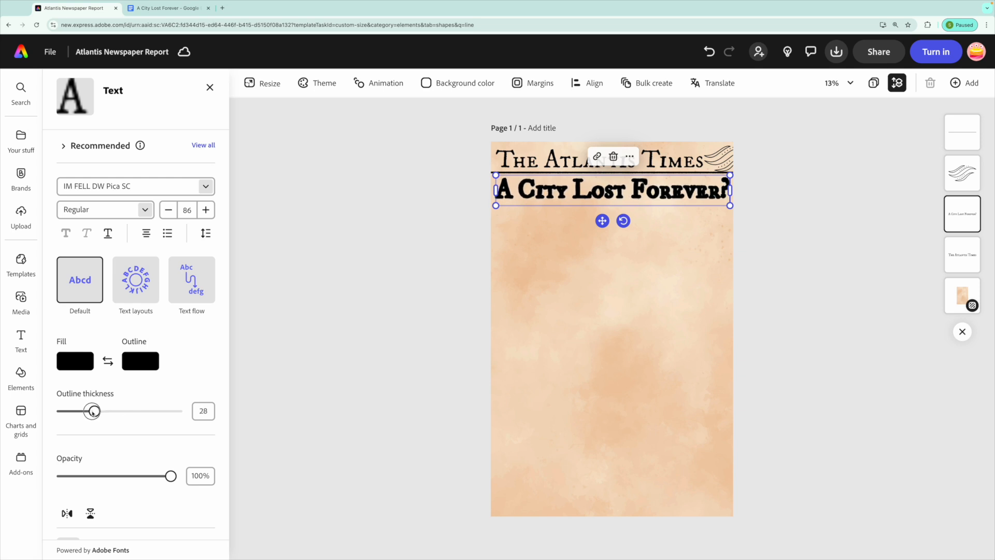
left_click(458, 291)
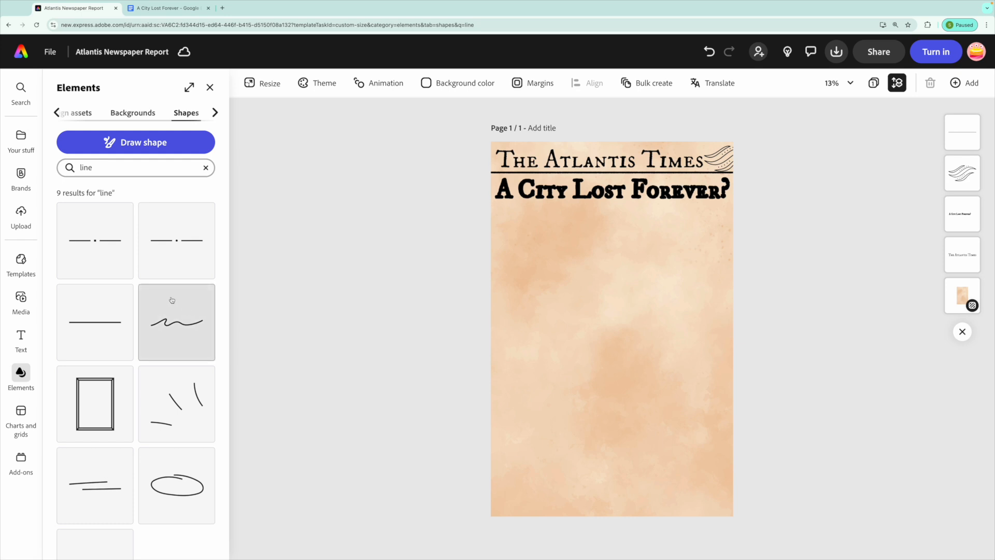
- Start a Widescreen (16:9) generated image with the prompt "A medieval city, under the sea. Black and white."
mouse_move(13, 300)
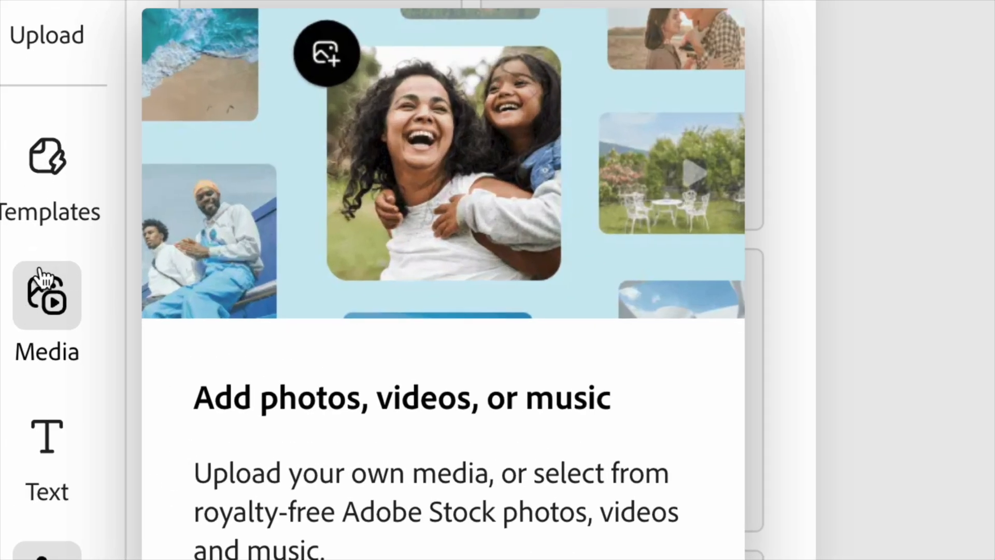
left_click(53, 315)
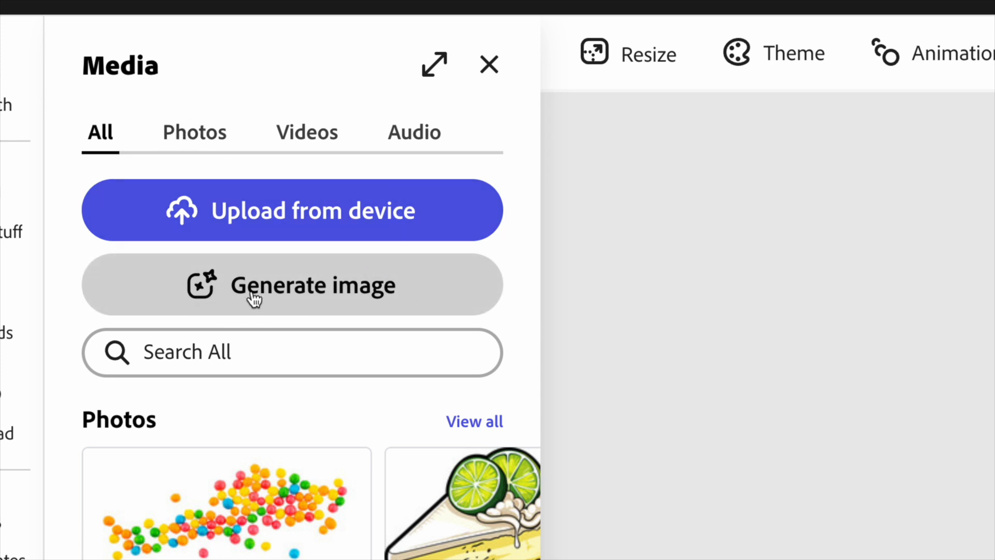
left_click(270, 301)
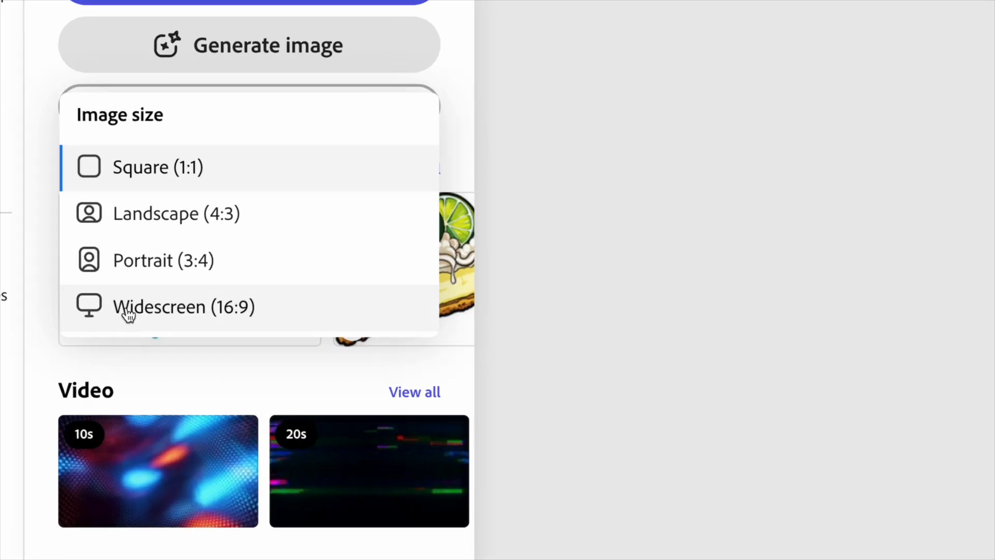
left_click(117, 307)
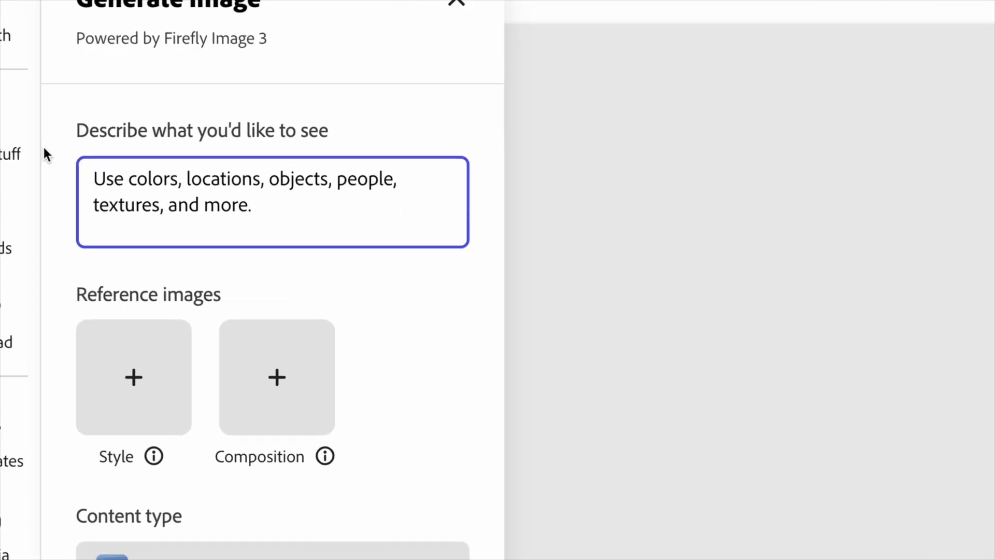
left_click(110, 166)
type("A medieval city")
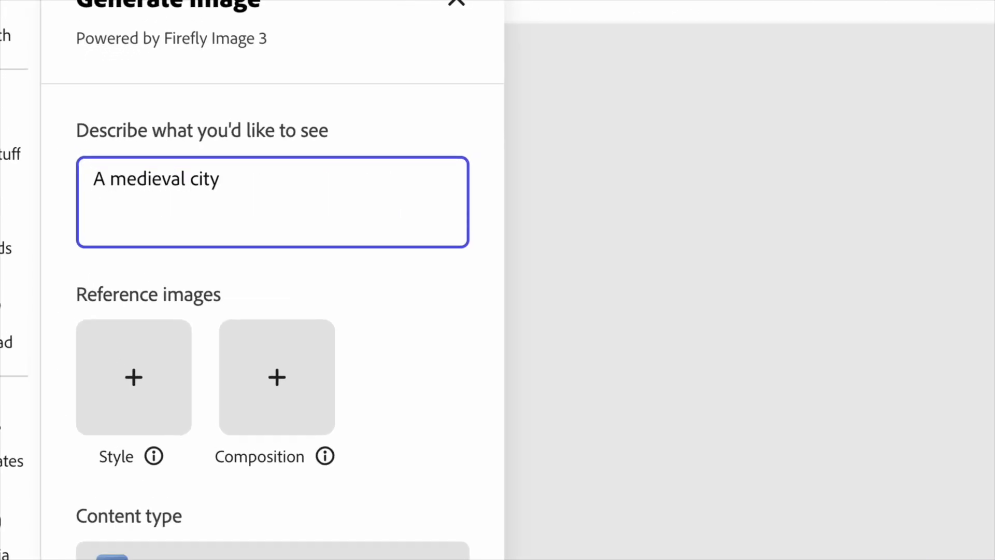
type(", under the sea. Black and white.")
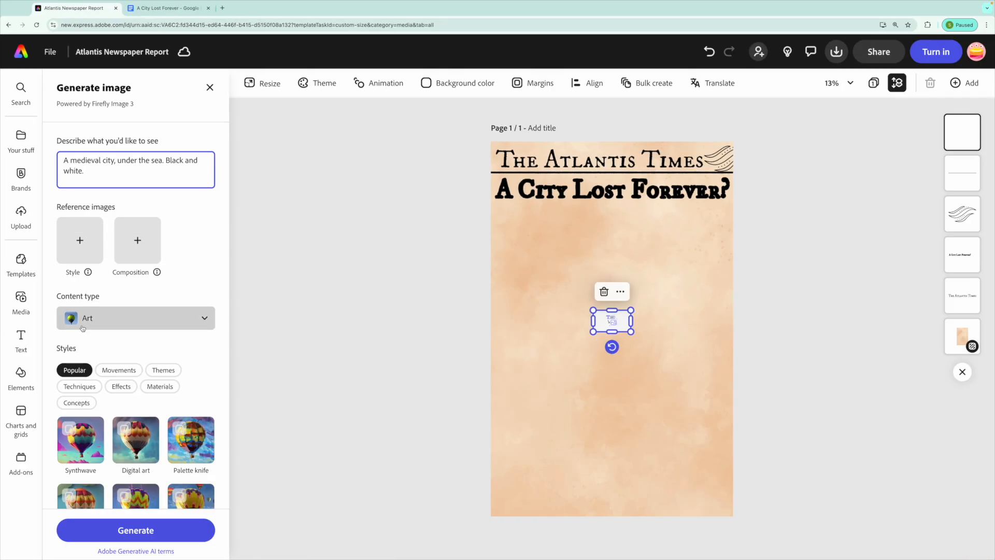
- Apply the Linocut technique style, generate the image and look through the resulting variations
scroll(79, 328, "down", 1)
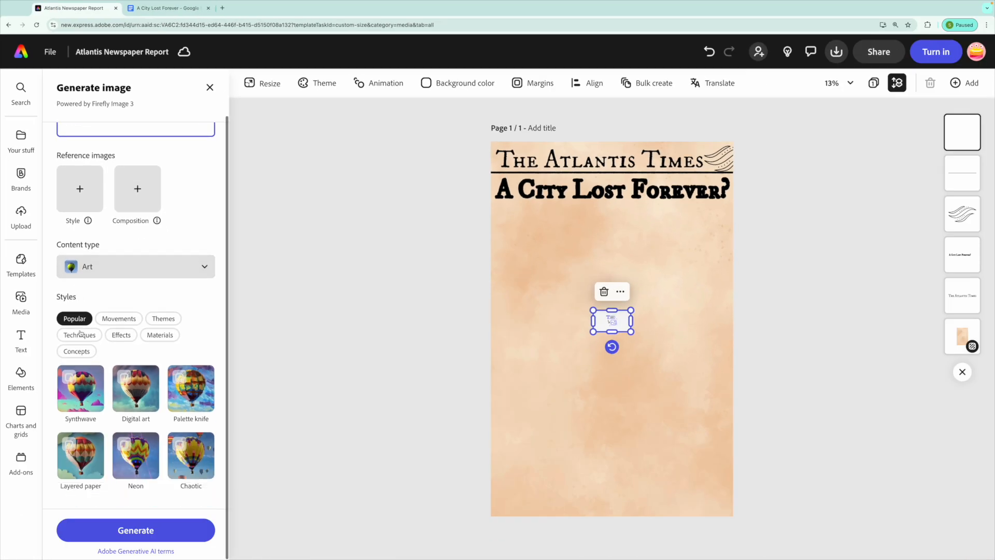
left_click(79, 335)
scroll(68, 367, "down", 3)
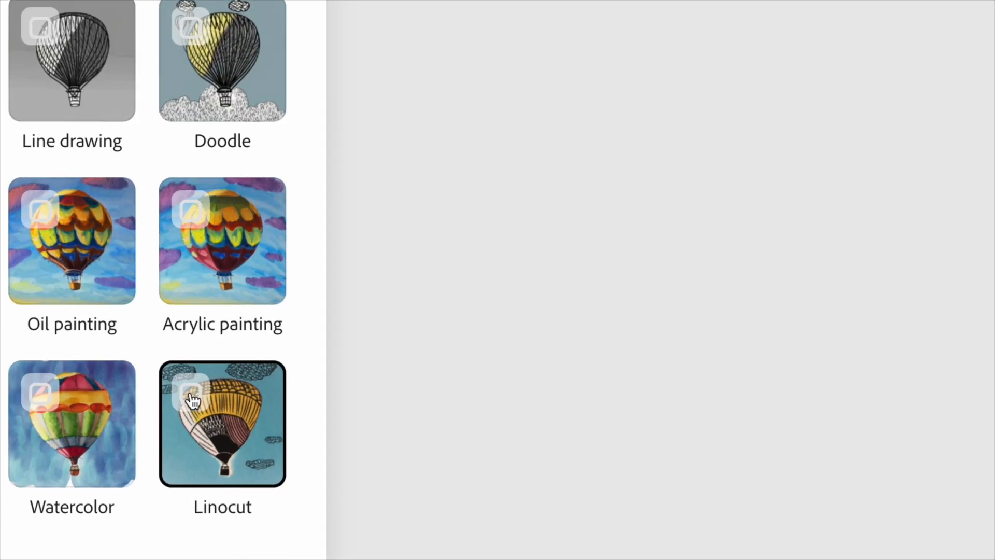
left_click(192, 401)
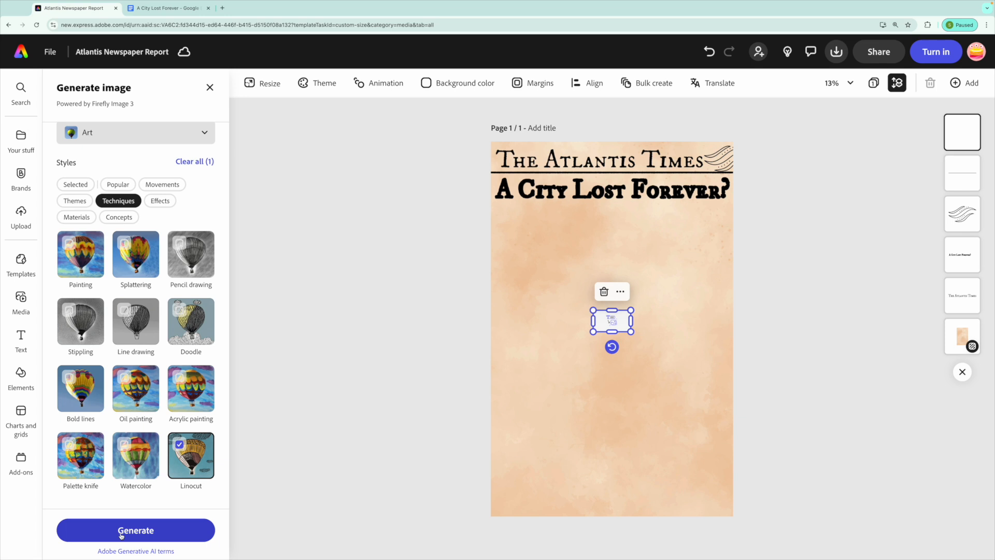
left_click(121, 530)
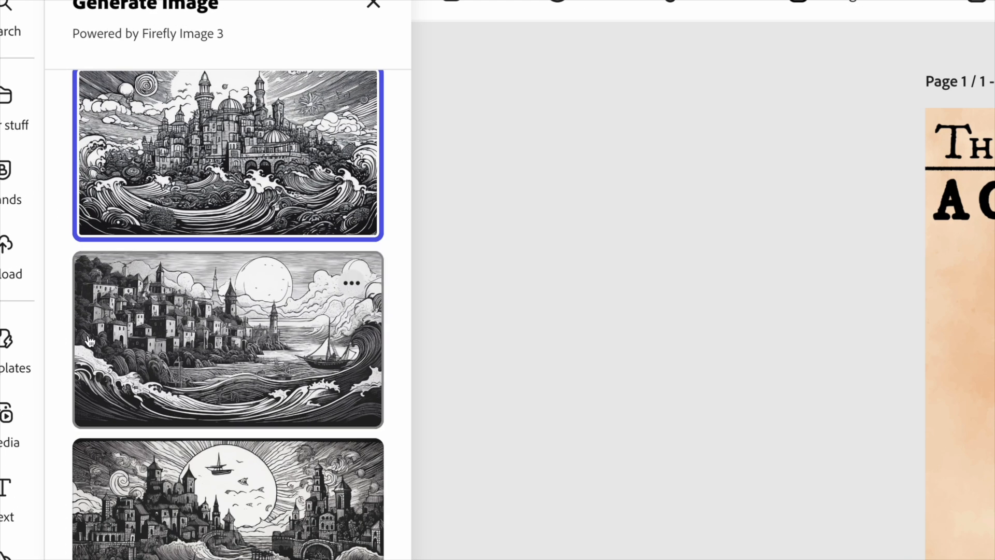
scroll(77, 298, "down", 1)
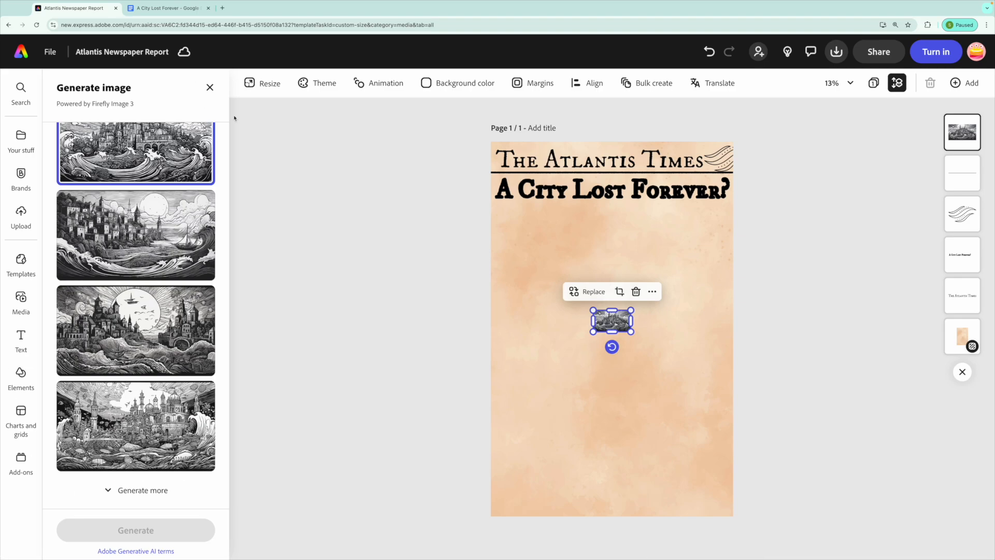
- Enlarge the generated city image to nearly the full page width and place it directly beneath the headline
left_click_drag(612, 316, 744, 304)
left_click_drag(590, 238, 594, 238)
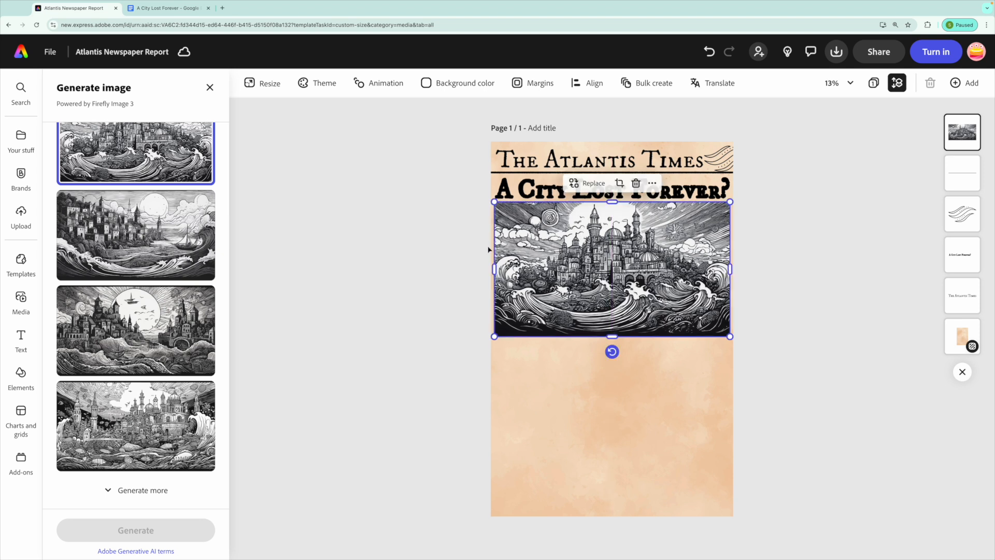
left_click(668, 358)
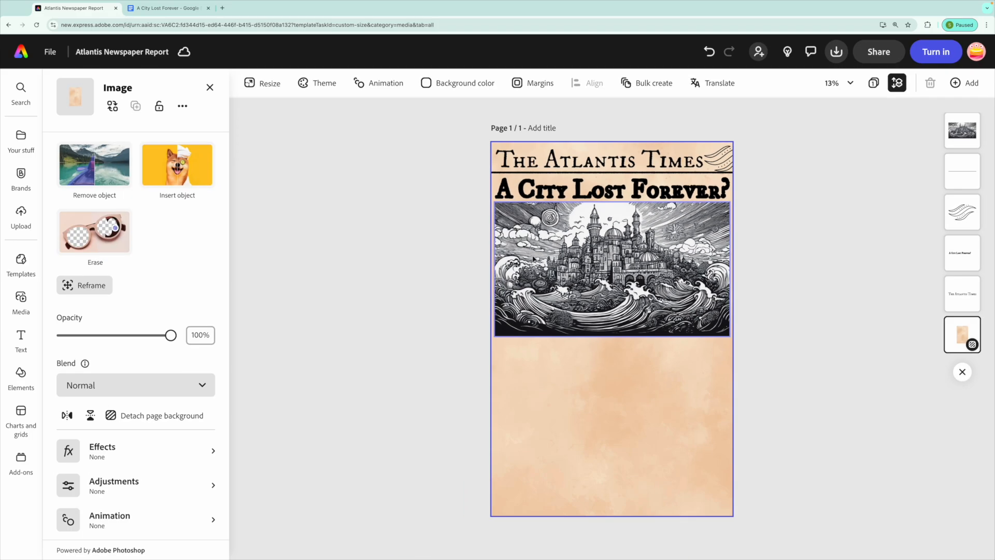
left_click(457, 308)
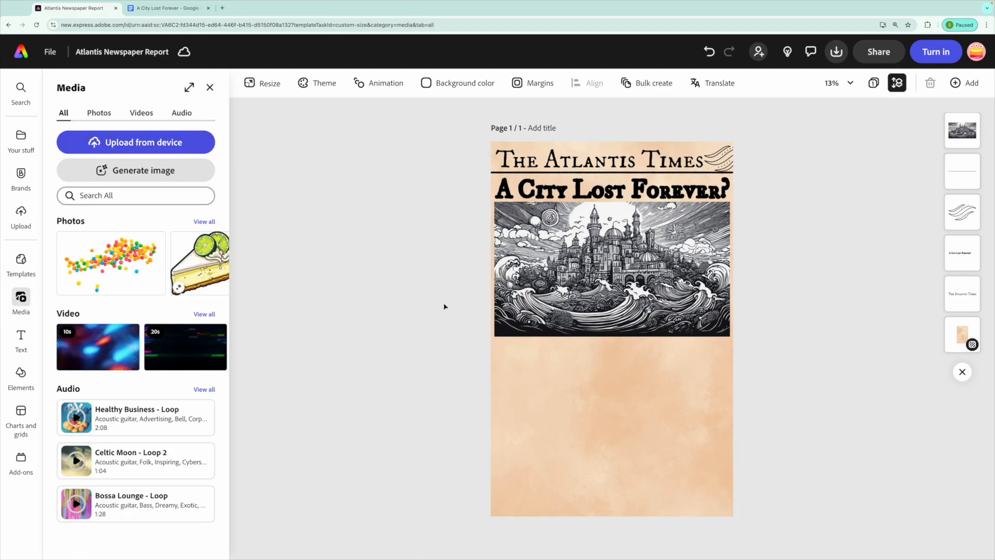
- Set the city image's blend mode to Multiply
left_click(616, 264)
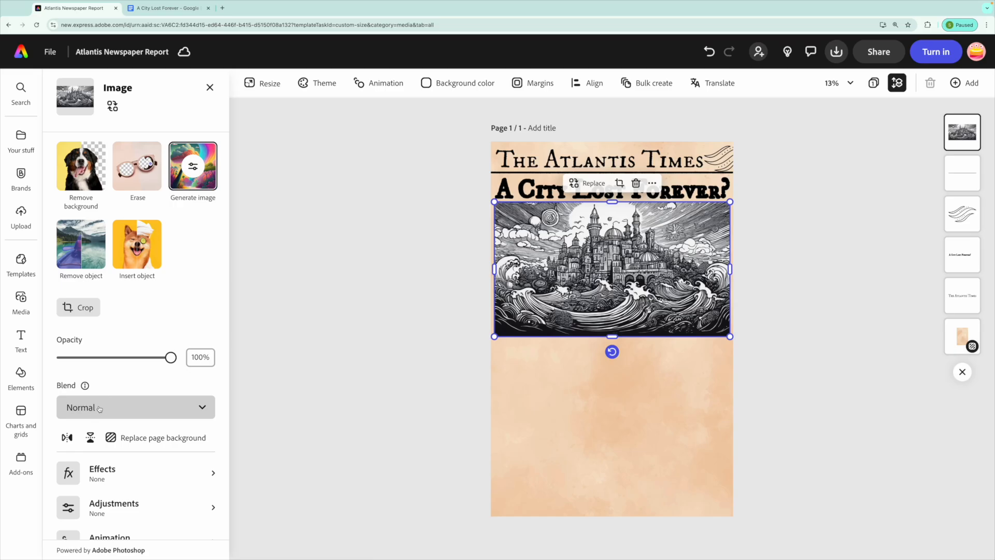
left_click(99, 409)
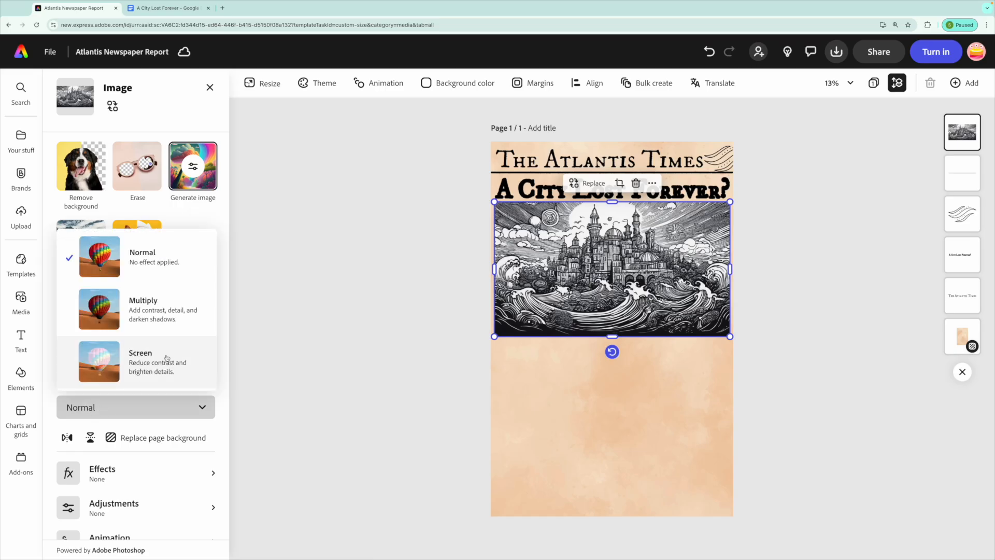
left_click(161, 317)
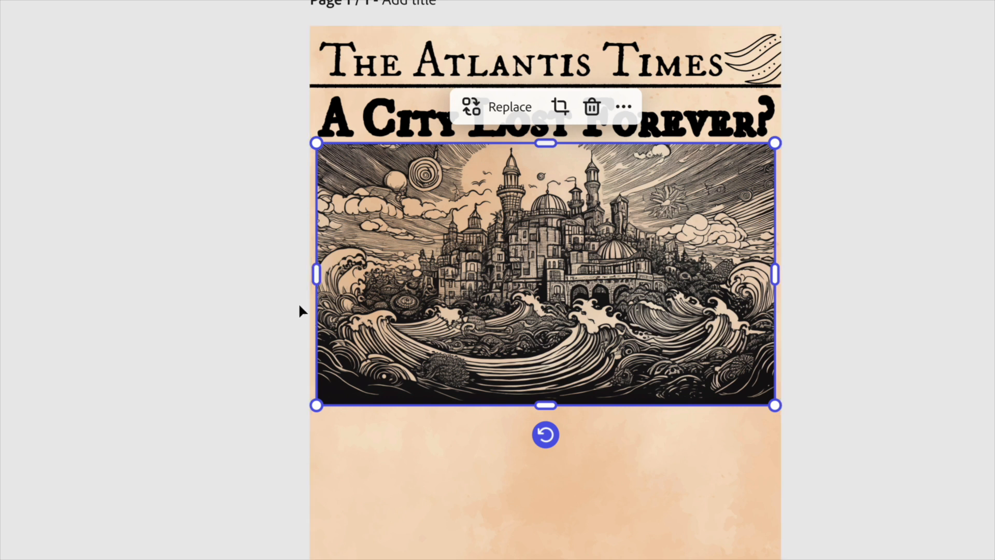
left_click(842, 358)
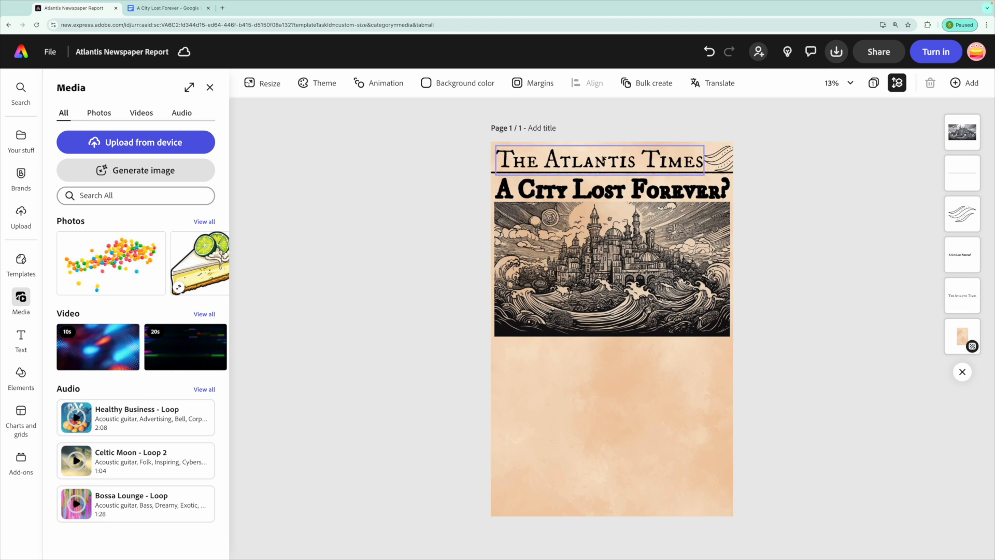
- Duplicate "The Atlantis Times" title, shrink the copy to size 28, and widen its text box beneath the city image
left_click(601, 156)
left_click(623, 113)
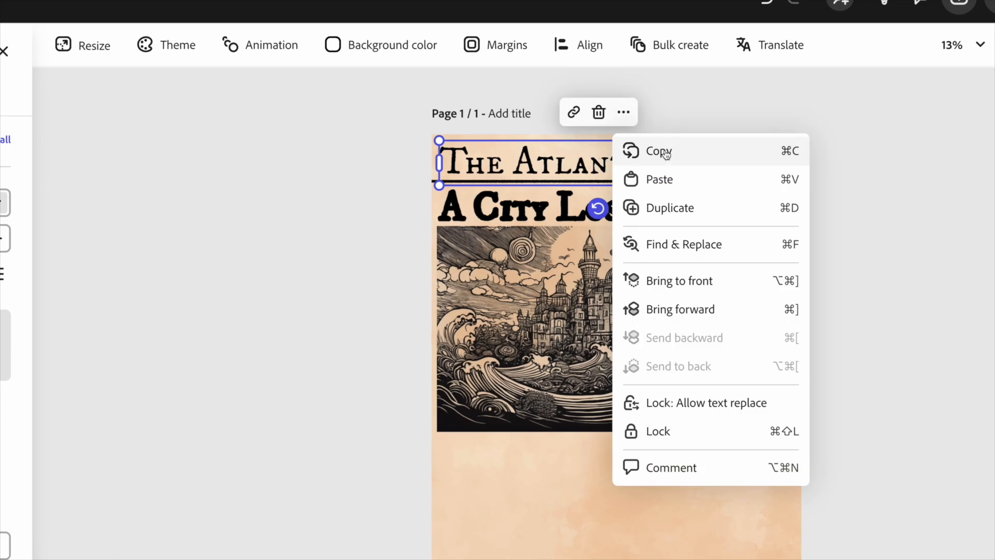
left_click(685, 209)
left_click_drag(615, 167, 614, 389)
left_click_drag(683, 385, 573, 399)
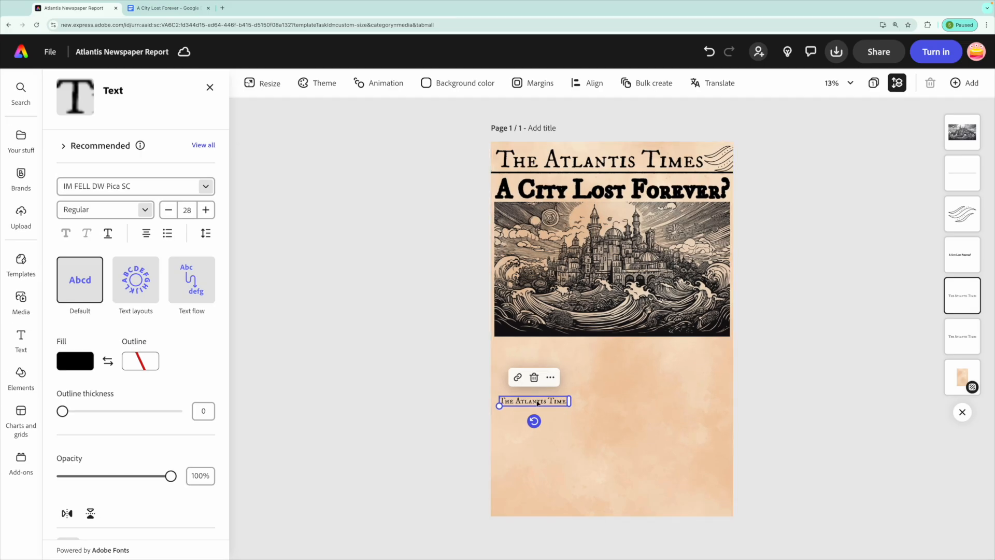
left_click_drag(527, 369, 714, 353)
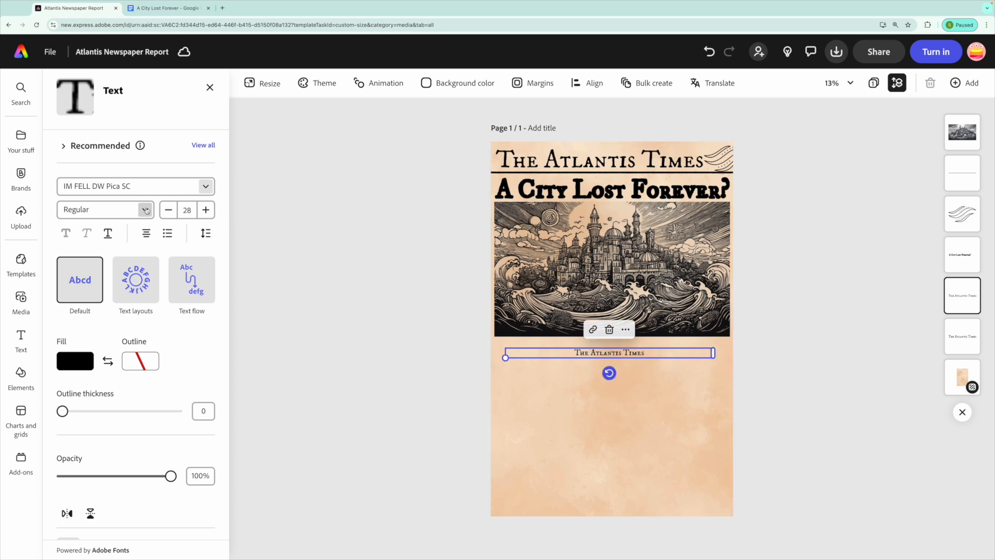
- Change the font of the small "The Atlantis Times" copy beneath the image to IM FELL DW Pica
left_click(145, 209)
left_click(199, 187)
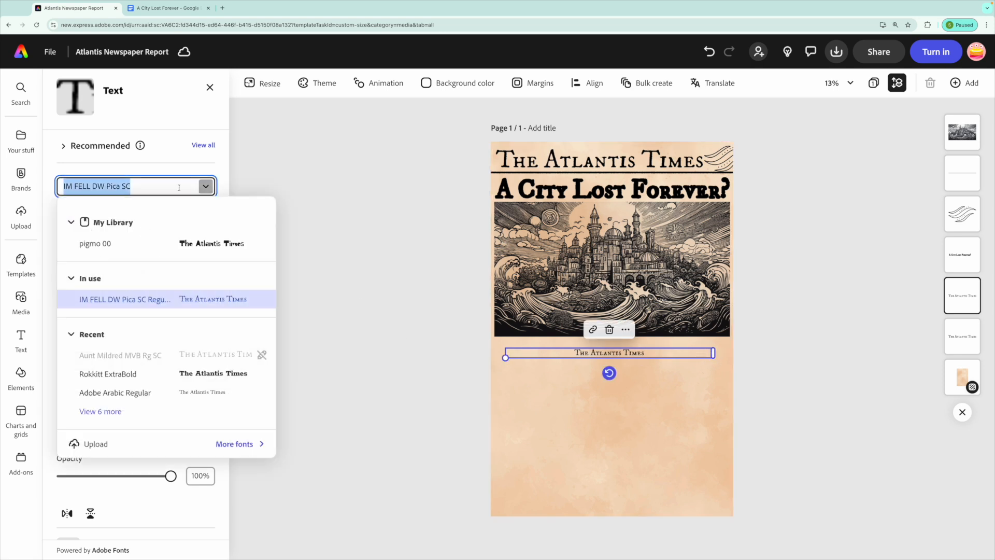
type("im fell")
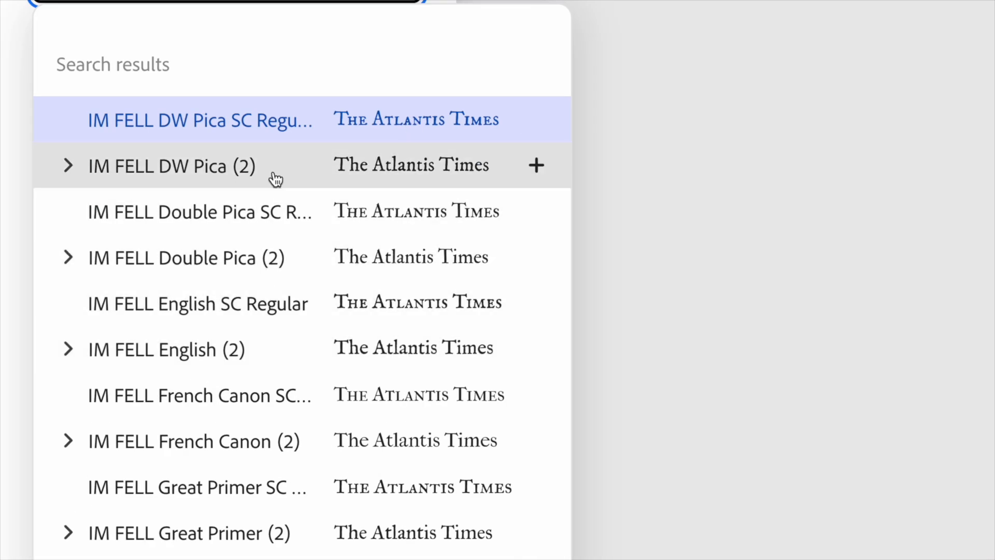
left_click(451, 176)
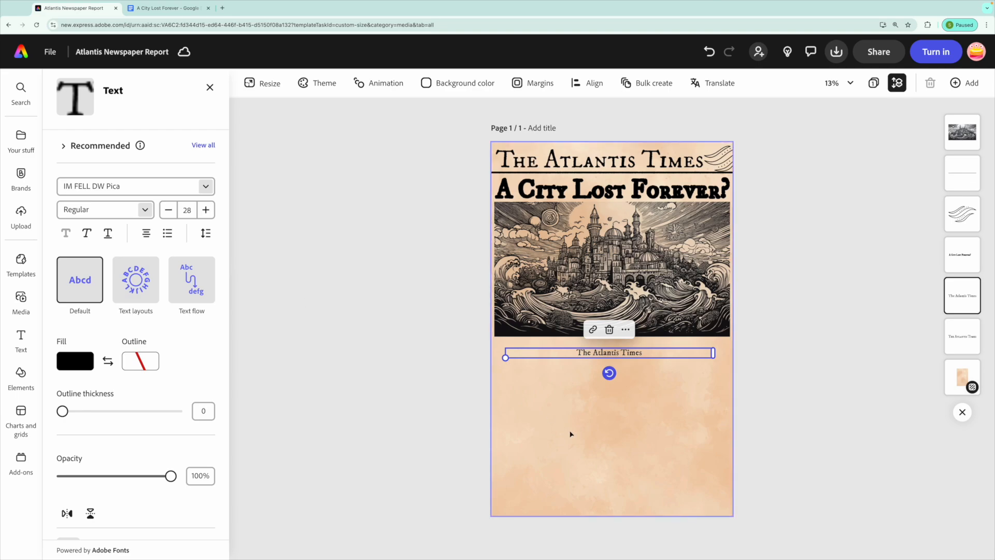
- Copy the article body and byline from the Google Docs document and paste them over the small title copy in Adobe Express
left_click(164, 8)
left_click_drag(251, 125, 354, 489)
key("ctrl+c")
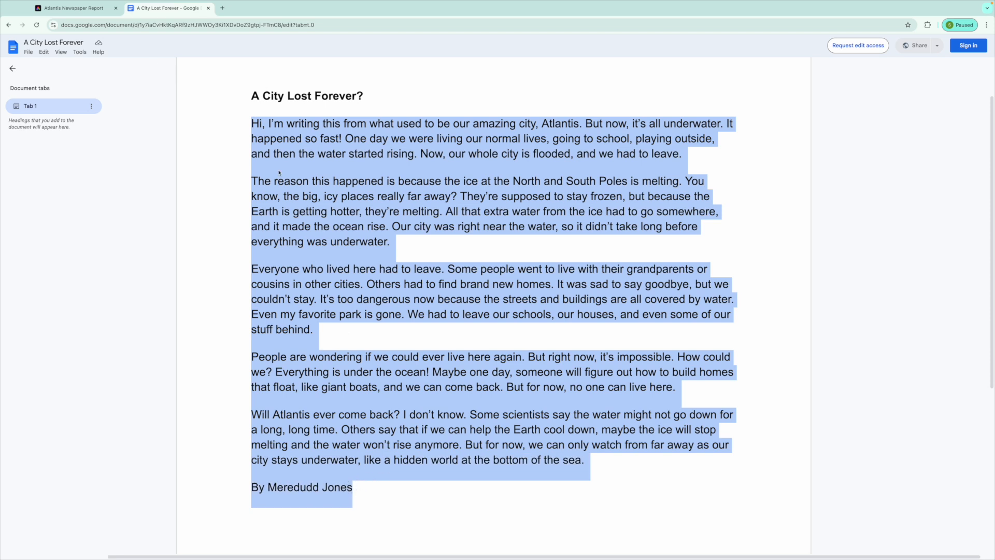
left_click(77, 9)
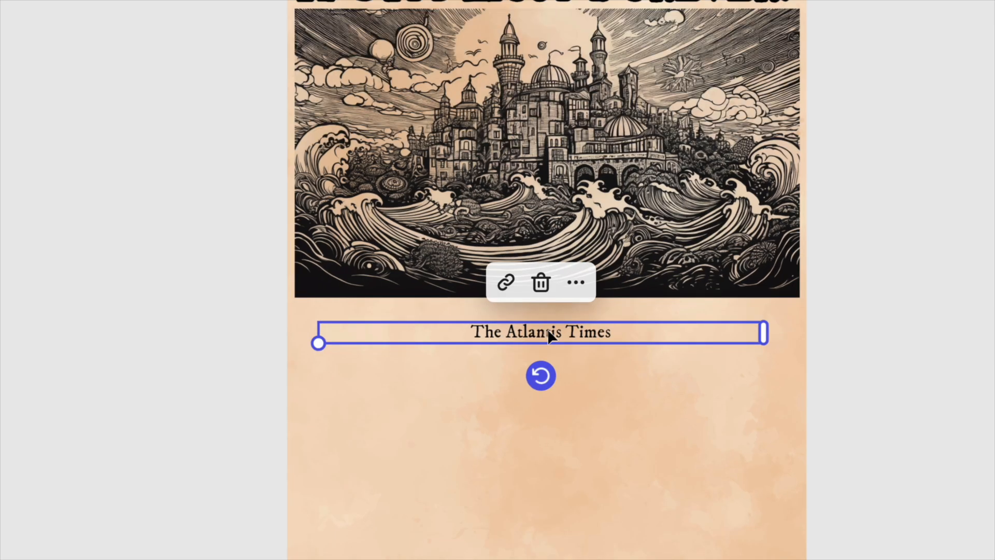
double_click(613, 351)
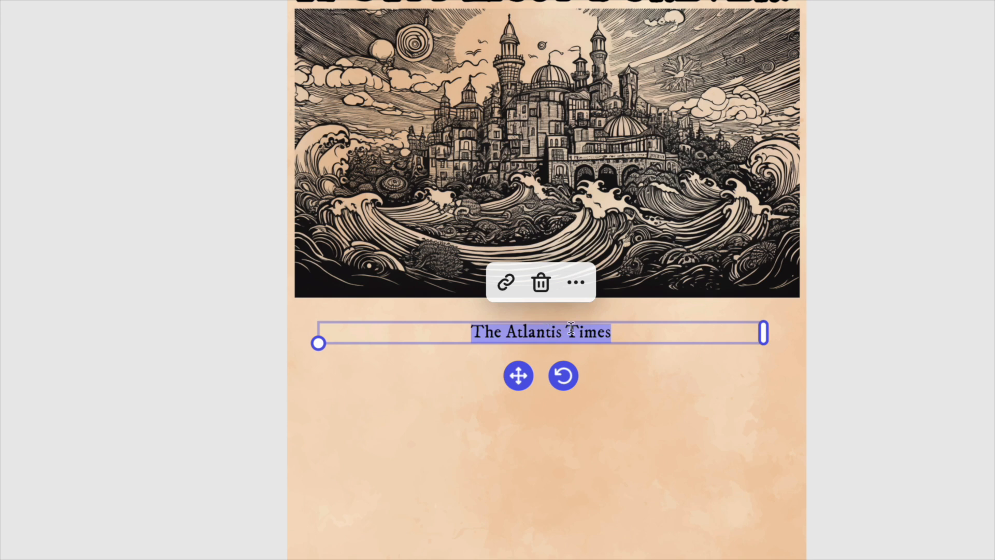
key("ctrl+v")
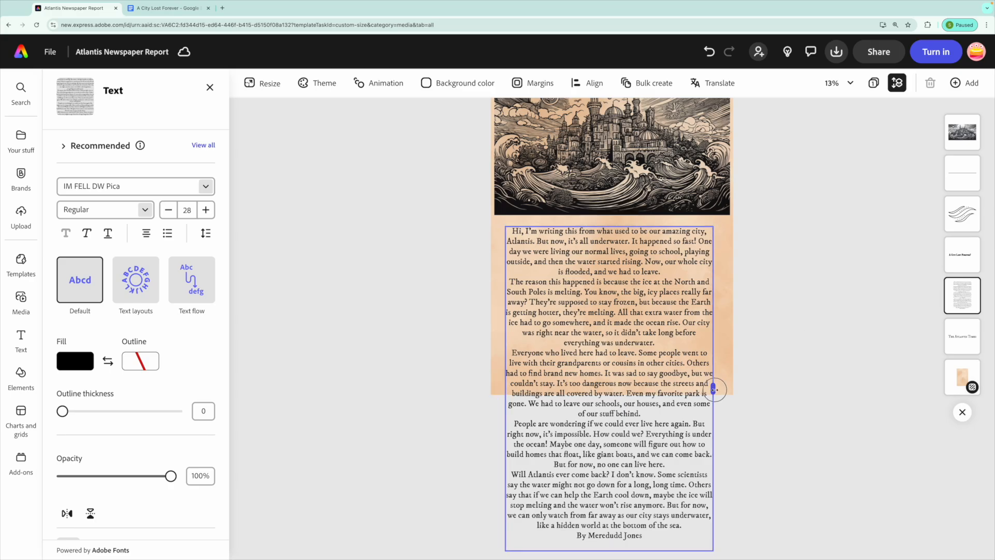
- Resize and reposition the article text block to fill the page area beneath the city image at font size 20
left_click_drag(713, 390, 732, 389)
left_click_drag(734, 531, 631, 395)
left_click_drag(631, 311, 717, 311)
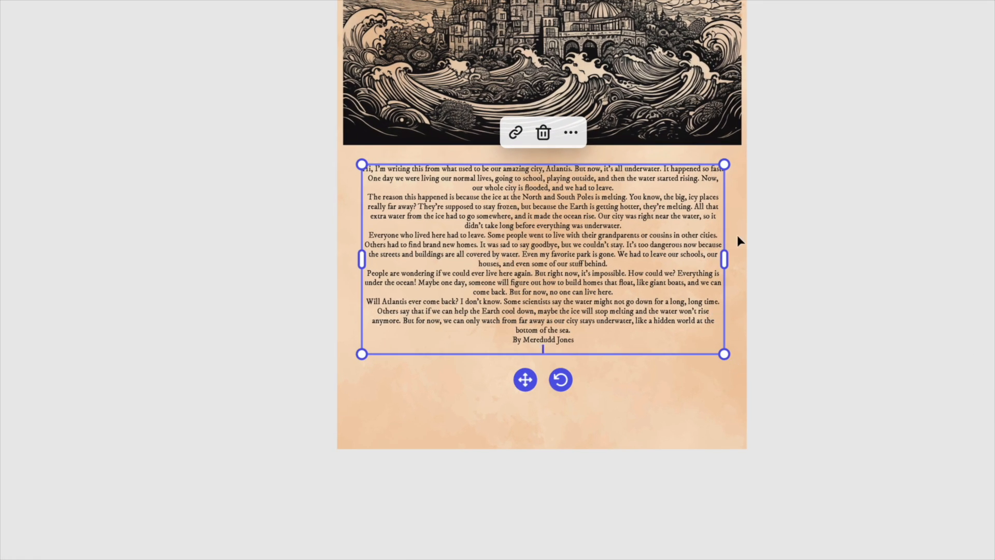
left_click_drag(724, 260, 668, 261)
left_click_drag(675, 365, 719, 418)
left_click_drag(732, 284, 721, 306)
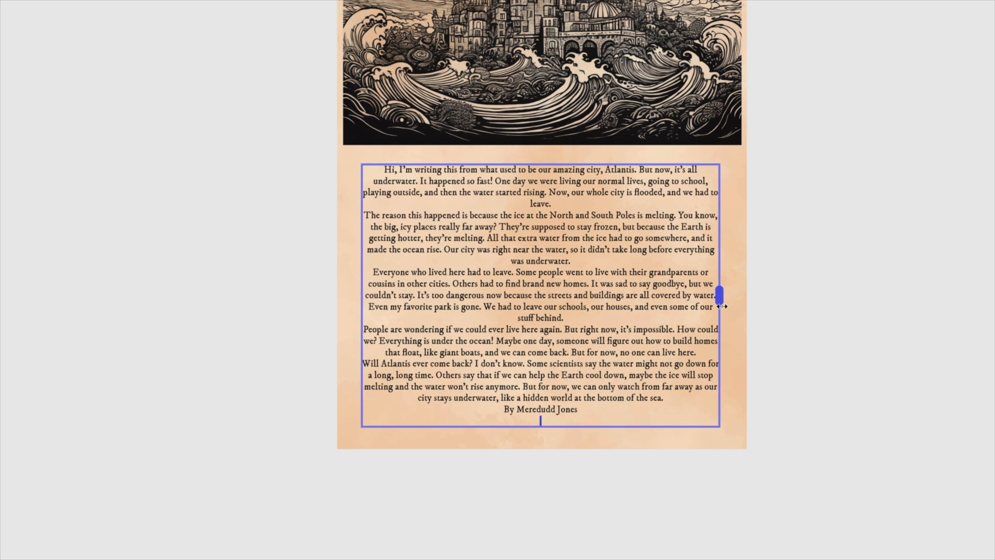
left_click_drag(720, 426, 737, 439)
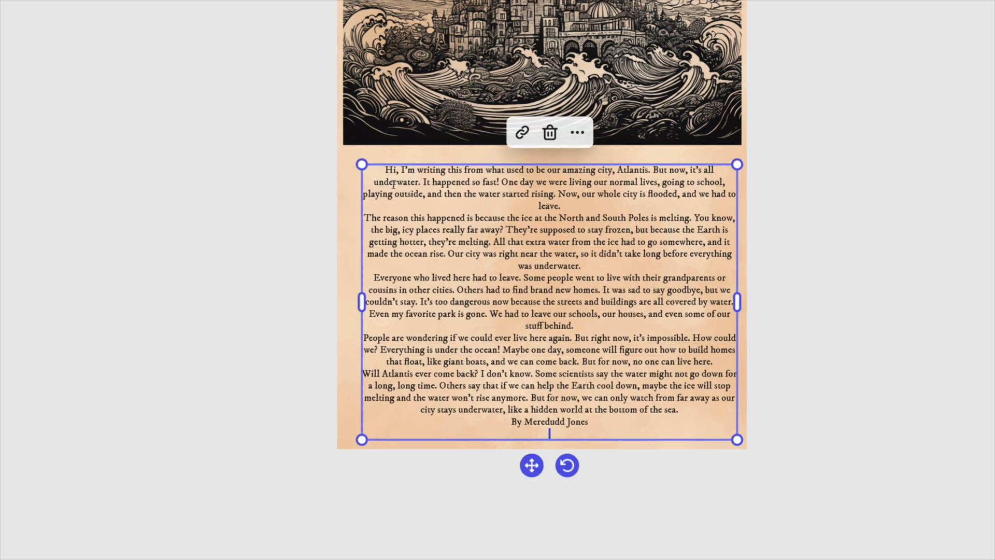
left_click_drag(393, 194, 349, 154)
left_click_drag(566, 260, 552, 247)
key("Escape")
left_click_drag(481, 266, 387, 265)
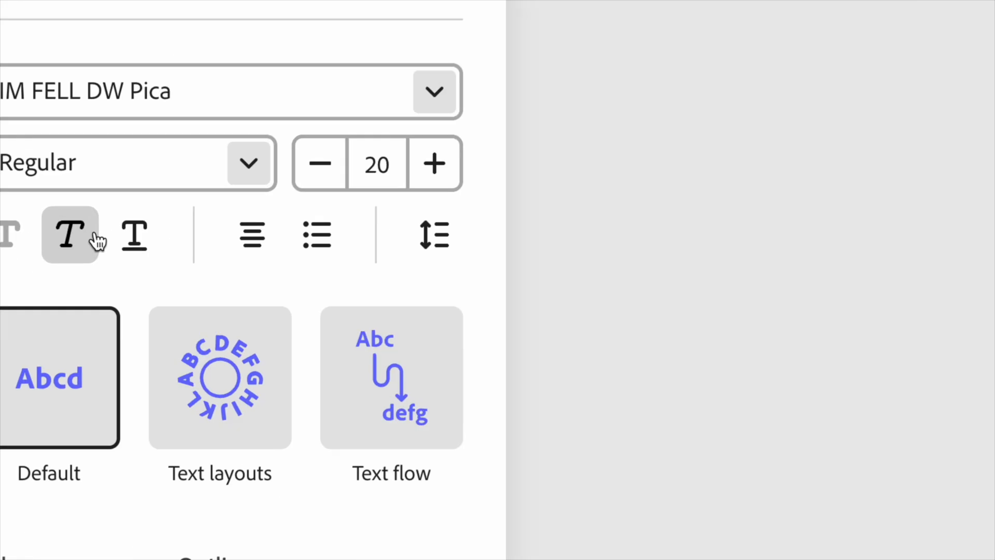
- Left-align the article text and deselect the text block
left_click(262, 241)
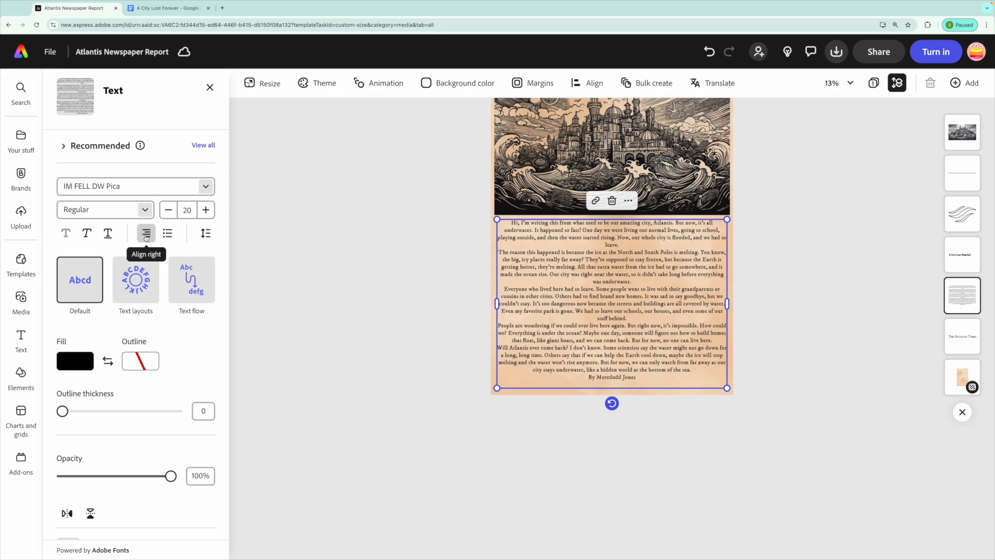
left_click(146, 235)
left_click(407, 369)
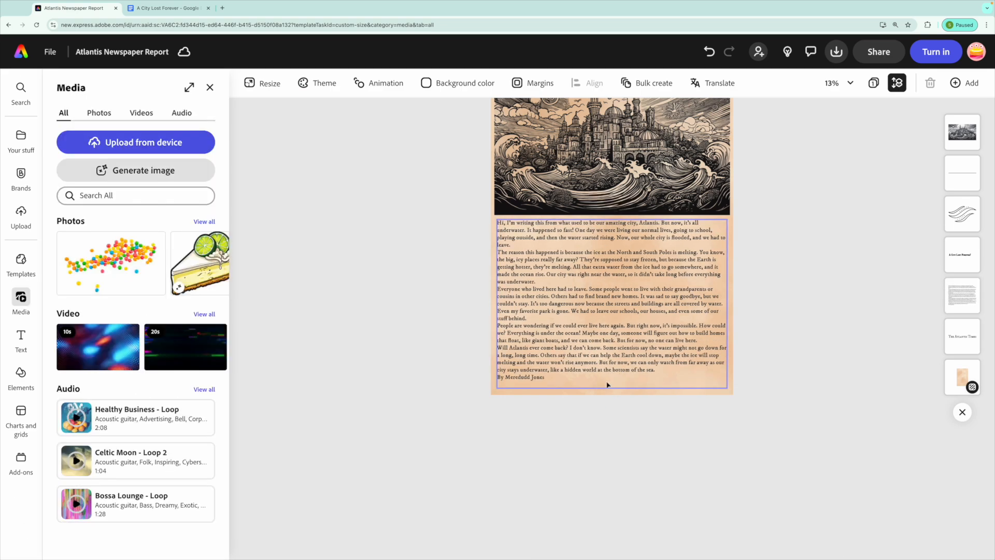
- Open the download options for the finished page and examine the available file formats
scroll(793, 290, "up", 4)
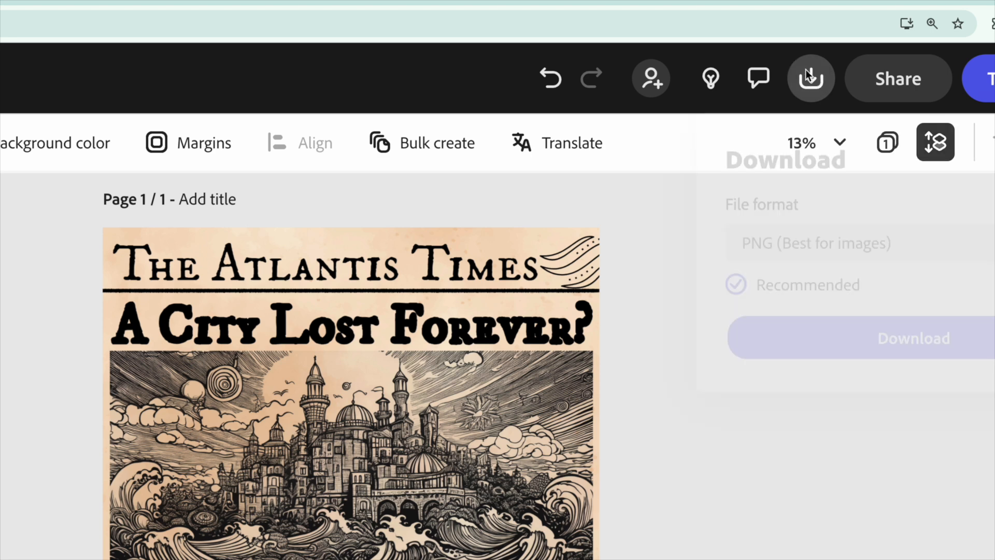
left_click(811, 86)
left_click(902, 136)
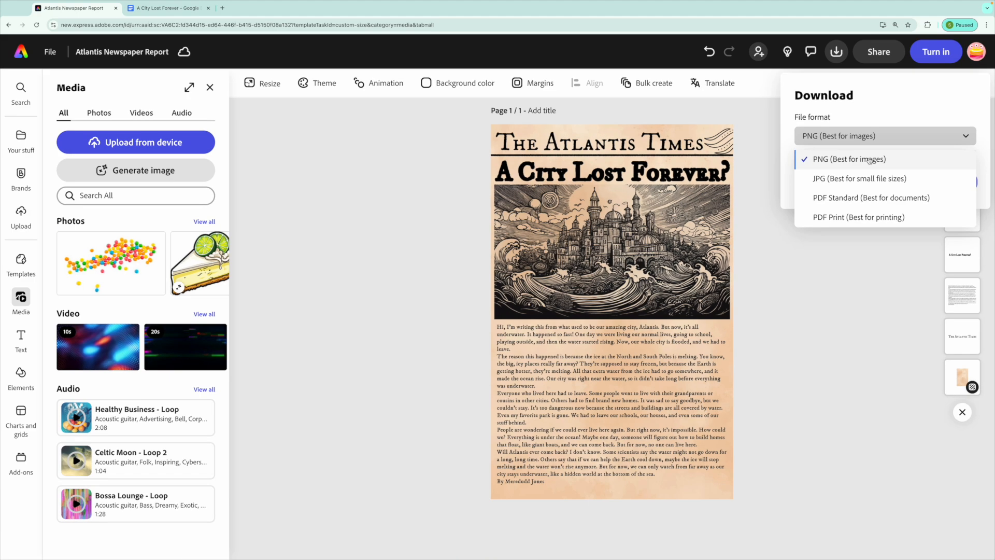
- Open the file sharing options, review the link, posting and storage choices, and close them
left_click(891, 57)
left_click(889, 54)
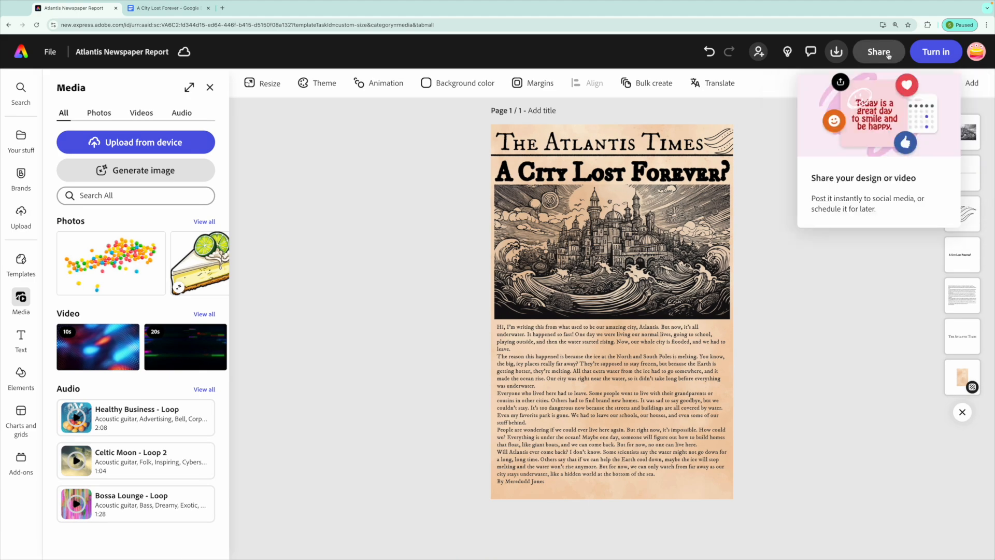
left_click(889, 55)
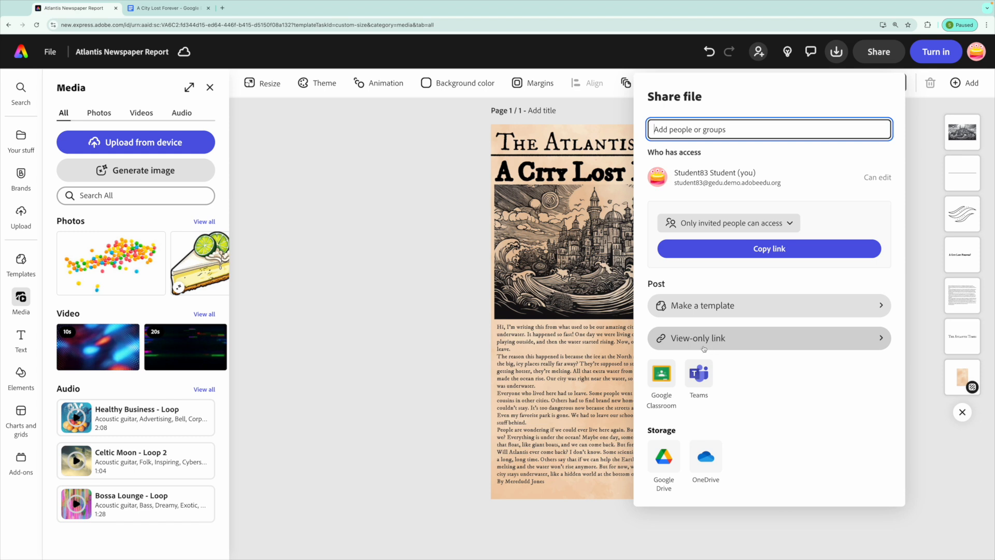
key("Escape")
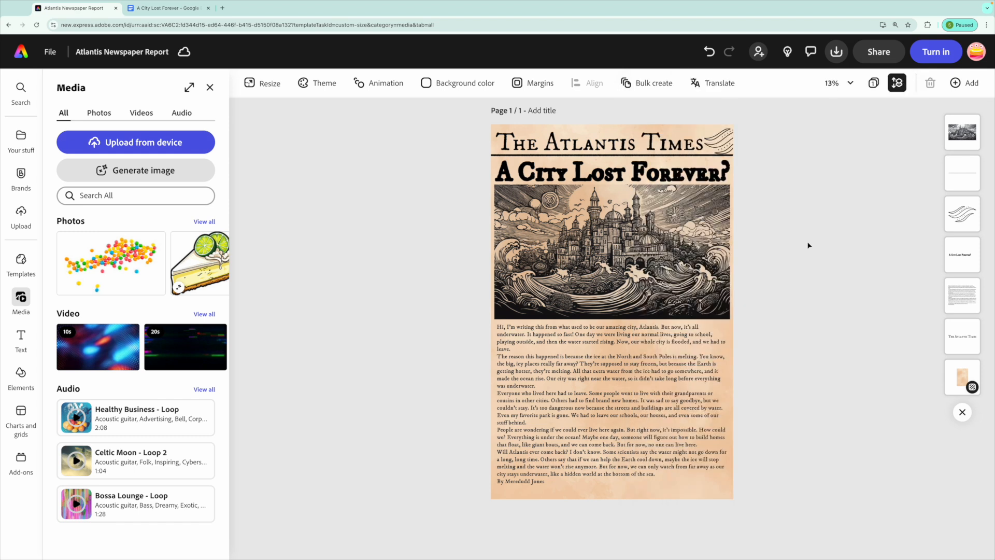